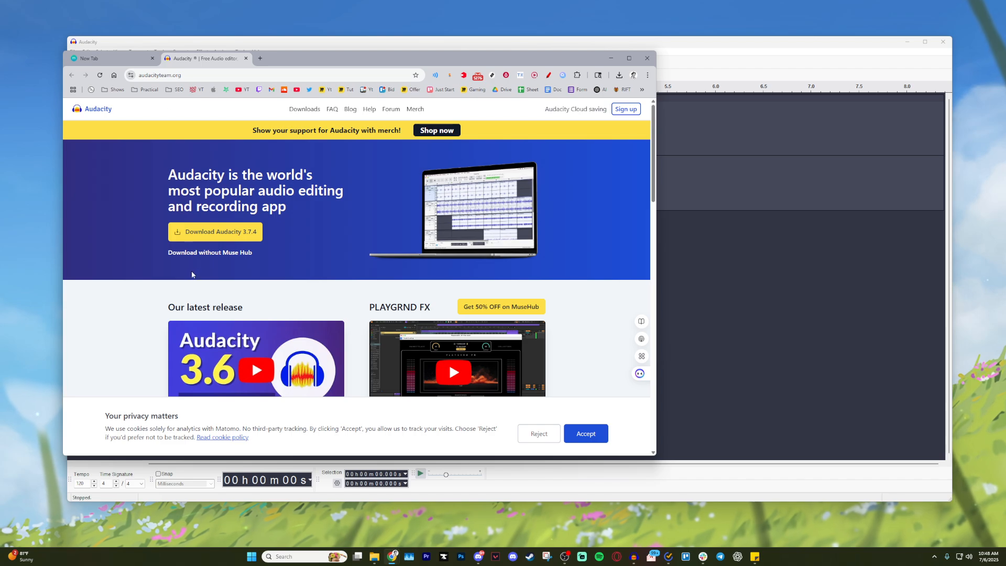
- View the audacityteam.org download page address in the browser, and switch to the Audacity window
click(182, 74)
drag(182, 74, 137, 76)
click(152, 198)
click(605, 46)
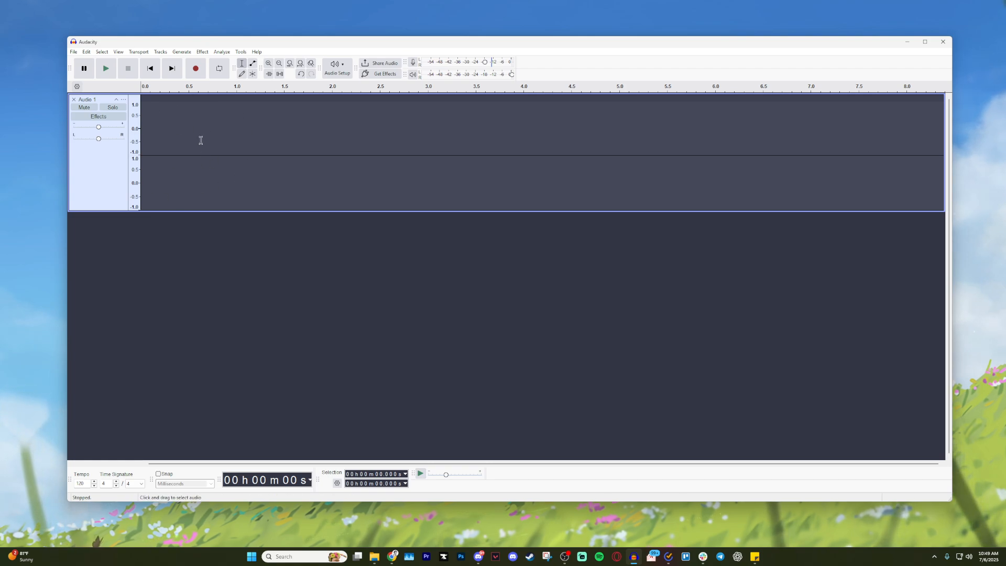
- Add a second stereo track below the first one and delete it again
right_click(211, 262)
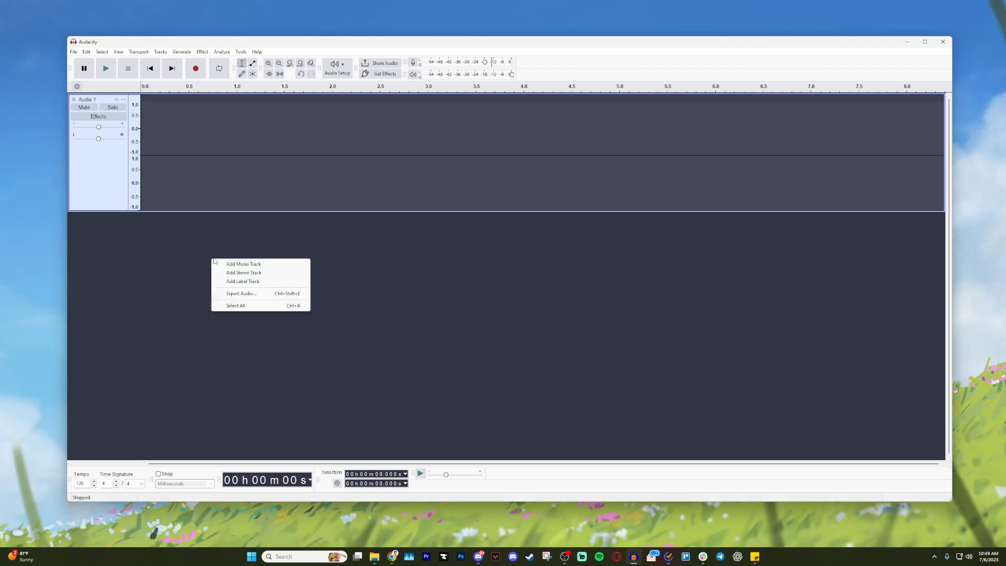
click(244, 274)
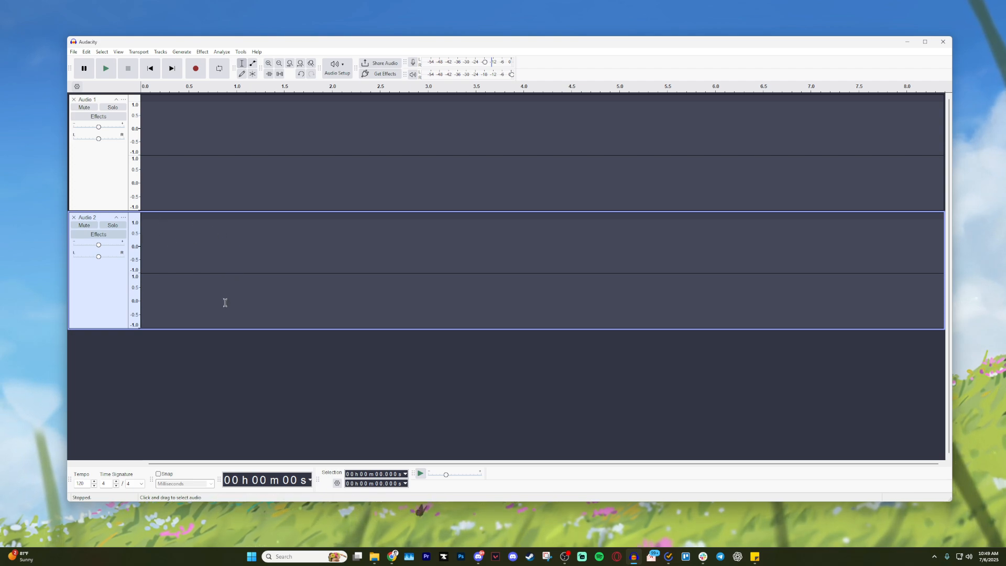
click(74, 217)
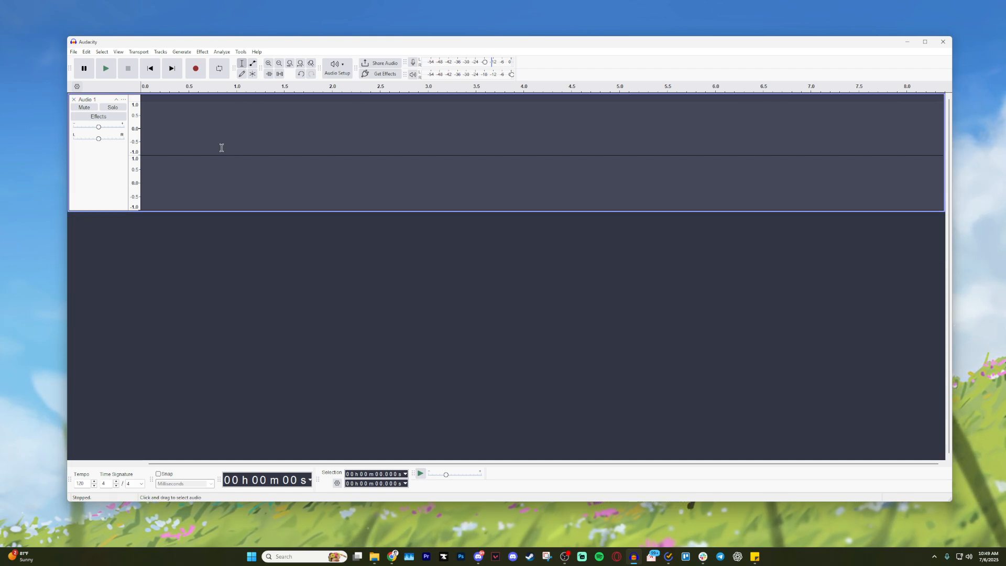
click(73, 52)
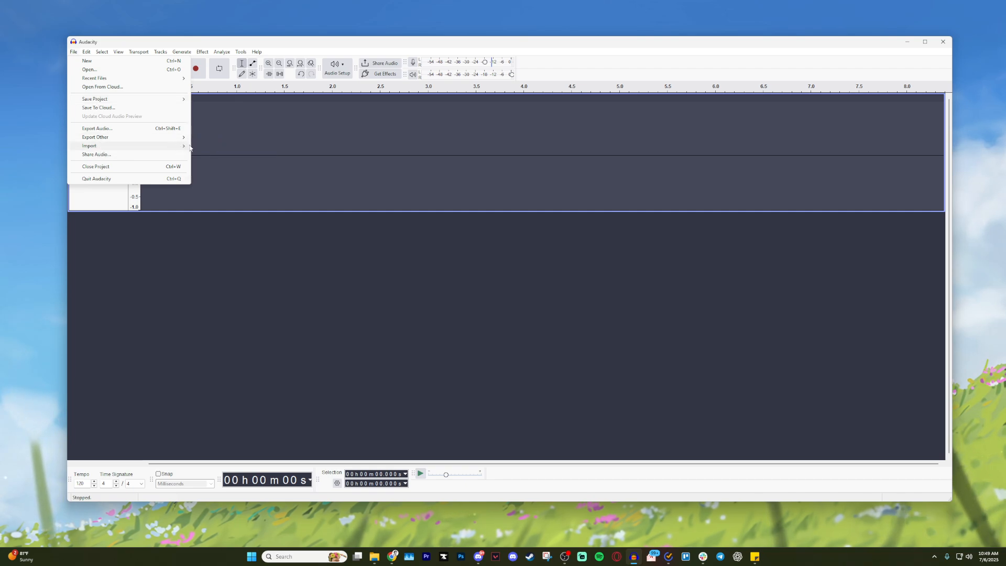
click(291, 167)
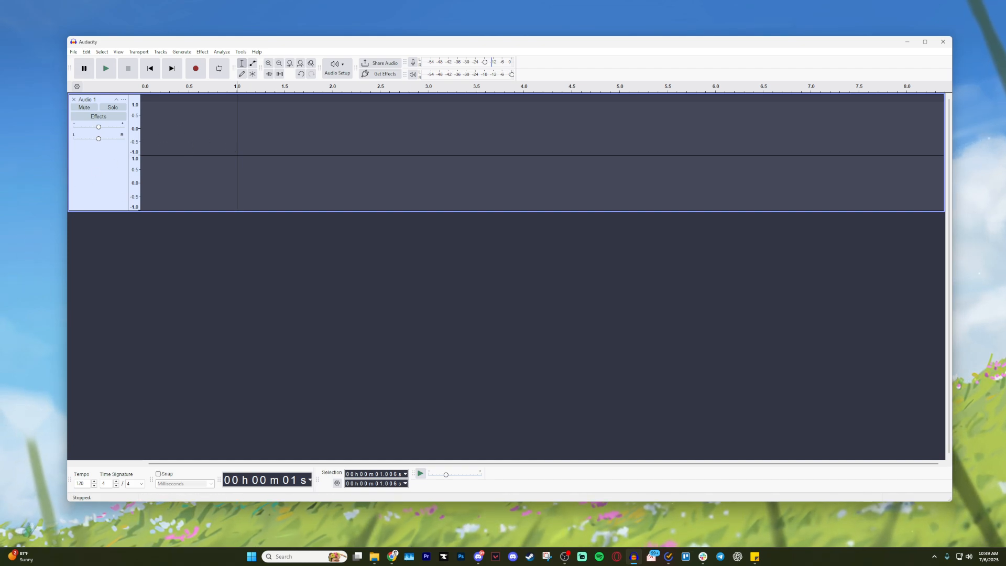
- Record two consecutive voice takes on the Audio 1 track from its start, about 3.3 and 2.5 seconds long
click(142, 134)
click(196, 69)
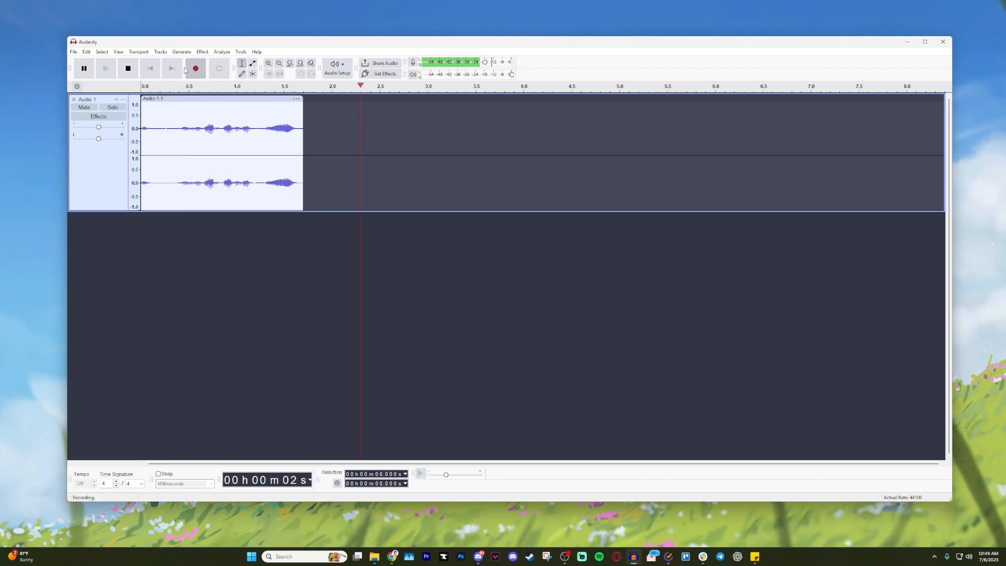
click(128, 69)
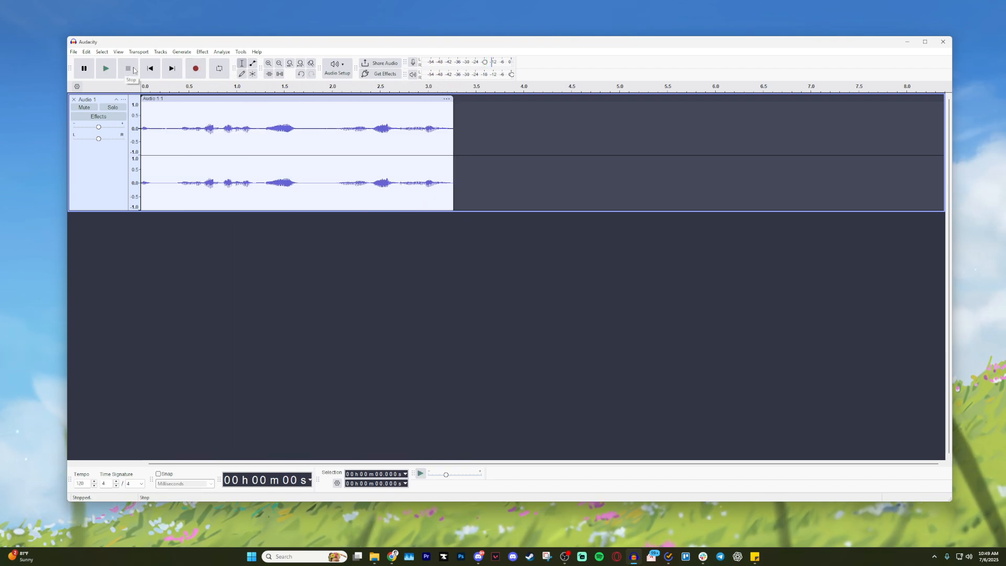
key(r)
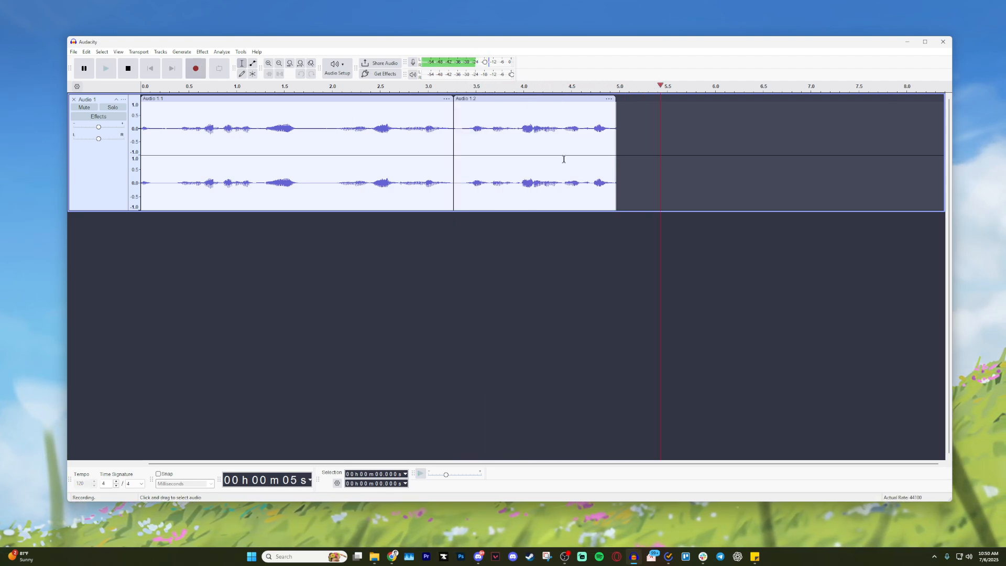
key(space)
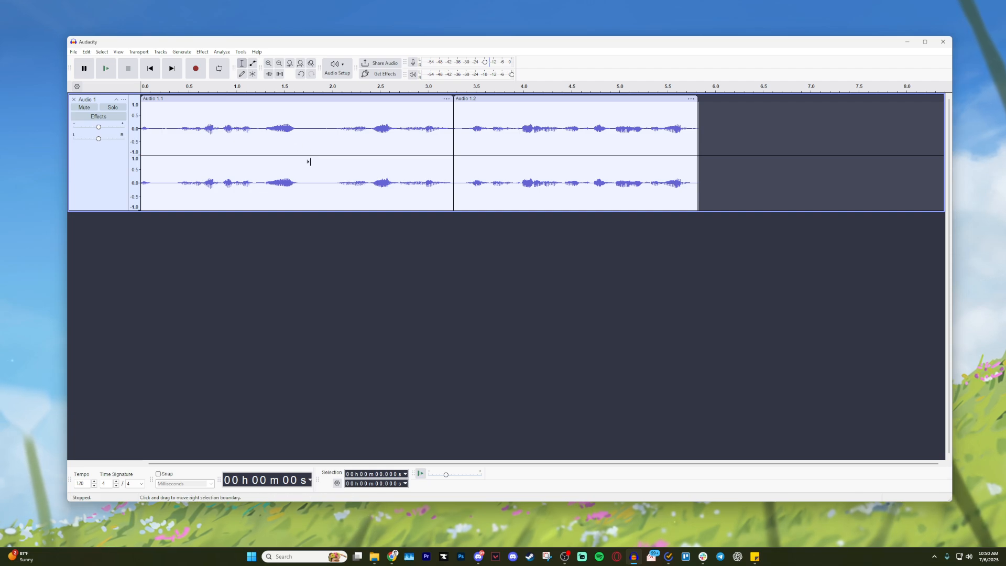
- Examine the two recorded waveforms at different horizontal and vertical zoom levels, returning the timeline to its start
scroll(310, 162, up, 3)
scroll(325, 168, down, 6)
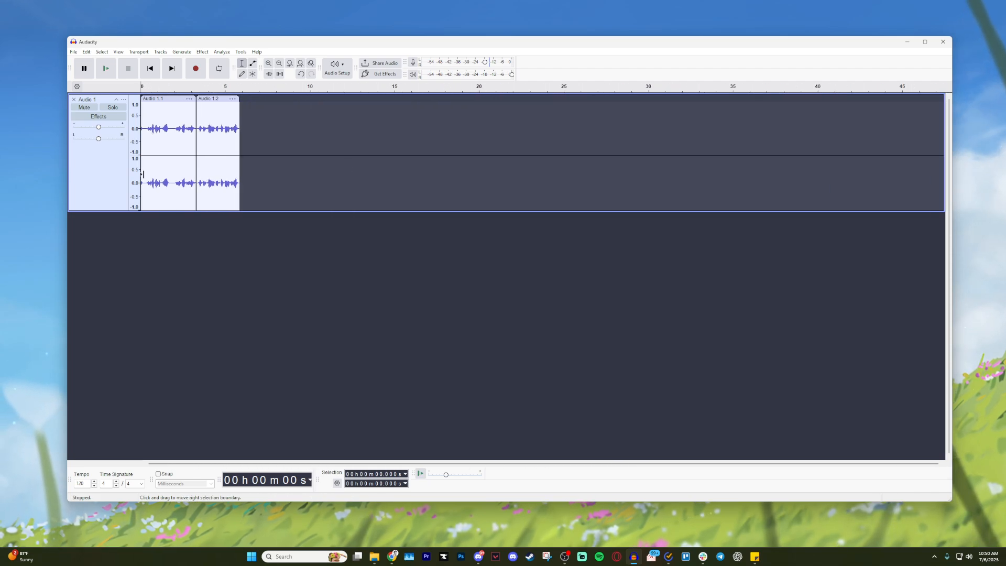
scroll(192, 178, up, 2)
scroll(315, 165, down, 5)
scroll(157, 155, up, 4)
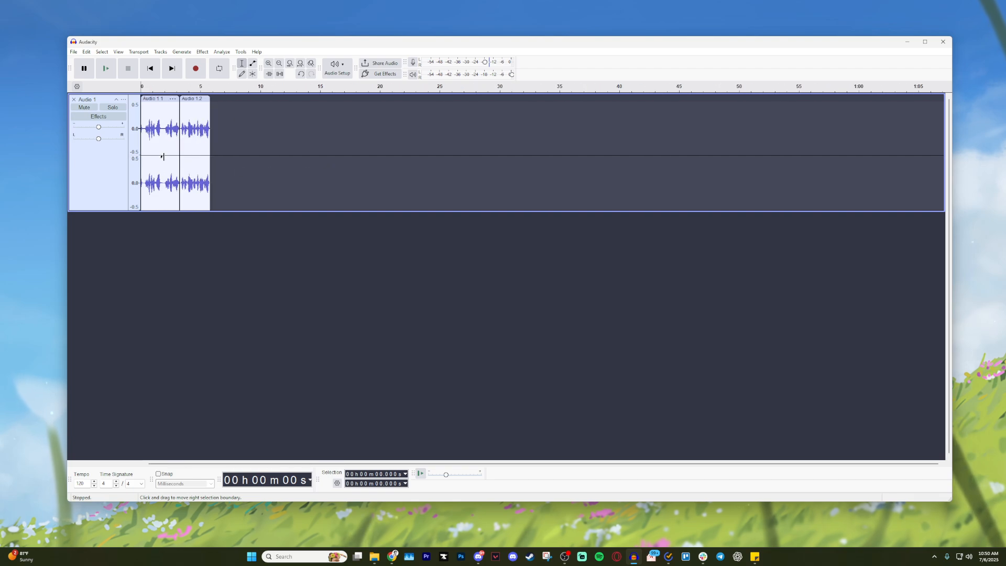
scroll(134, 157, up, 2)
scroll(134, 167, down, 4)
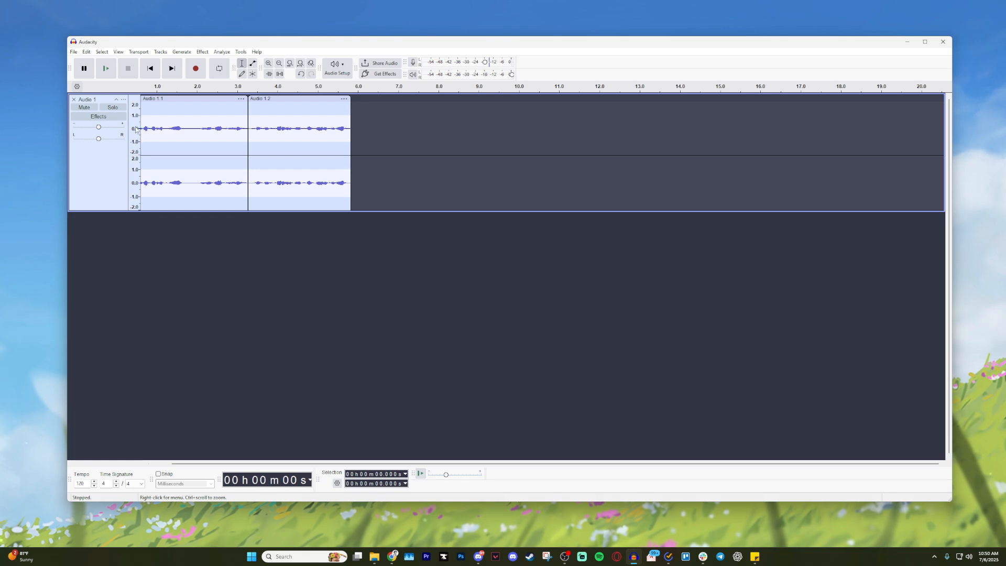
scroll(136, 130, up, 3)
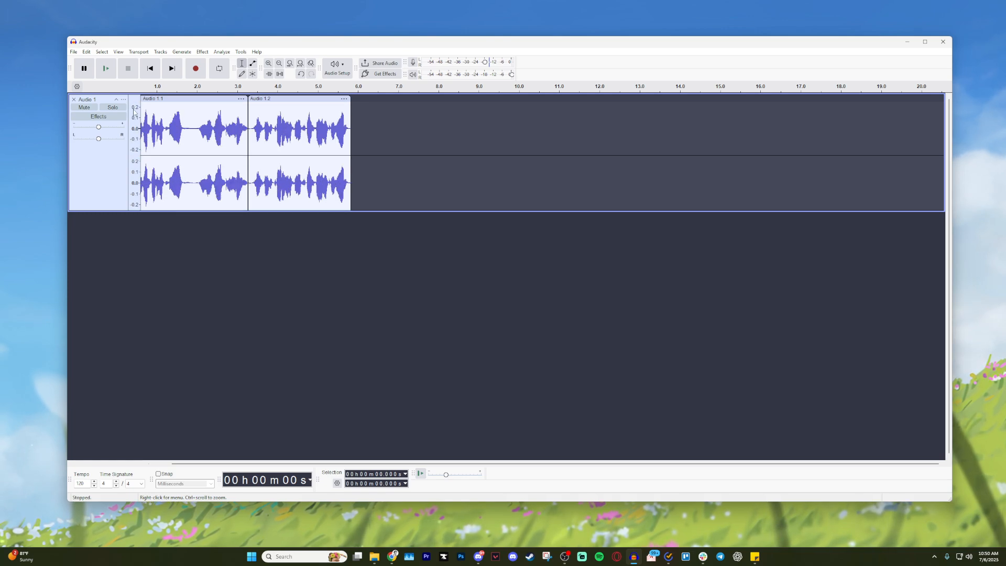
scroll(134, 111, down, 1)
scroll(135, 111, up, 1)
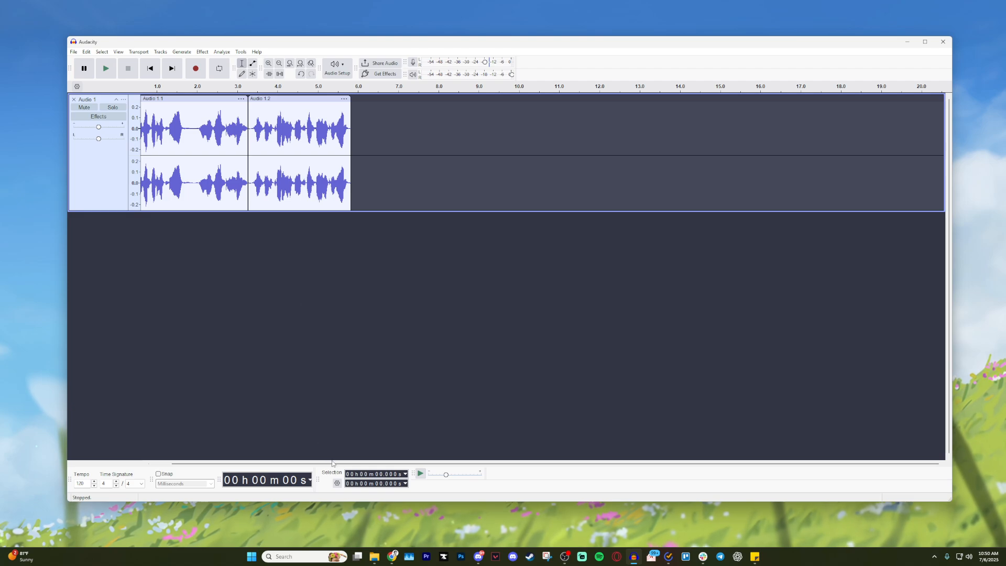
drag(332, 463, 310, 464)
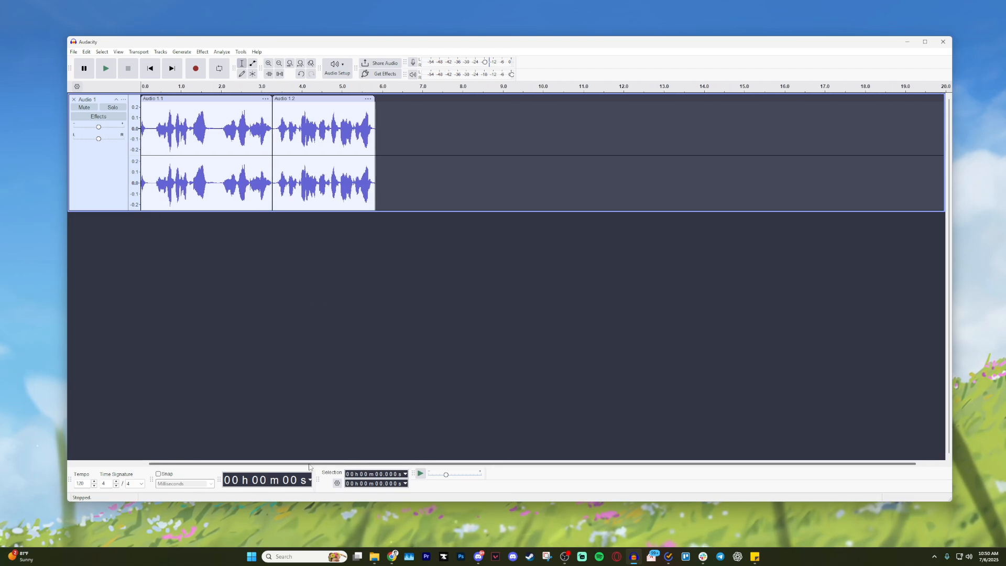
- Record a third voice take of about 23 seconds starting at the end of the second clip
click(375, 147)
key(r)
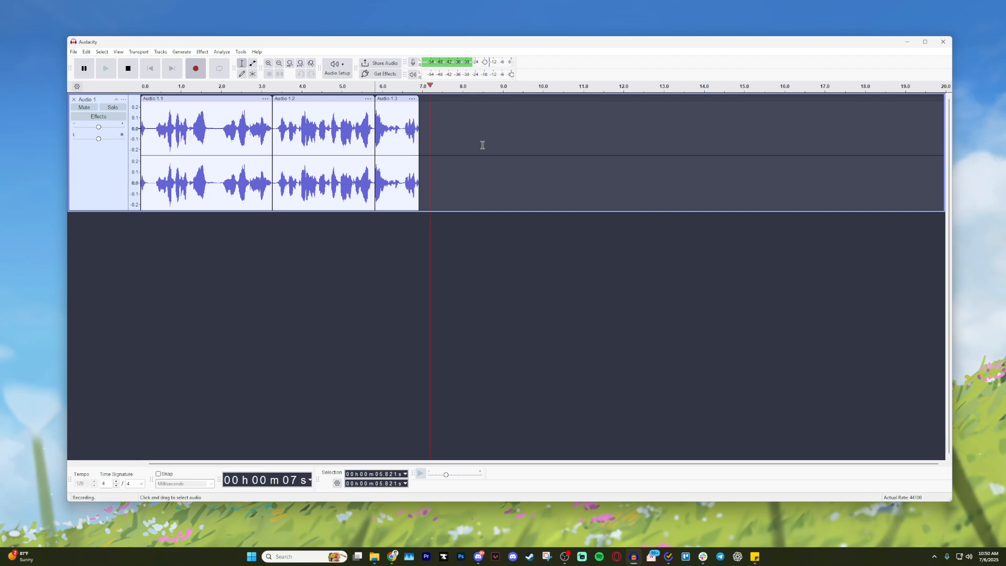
mouse_move(486, 63)
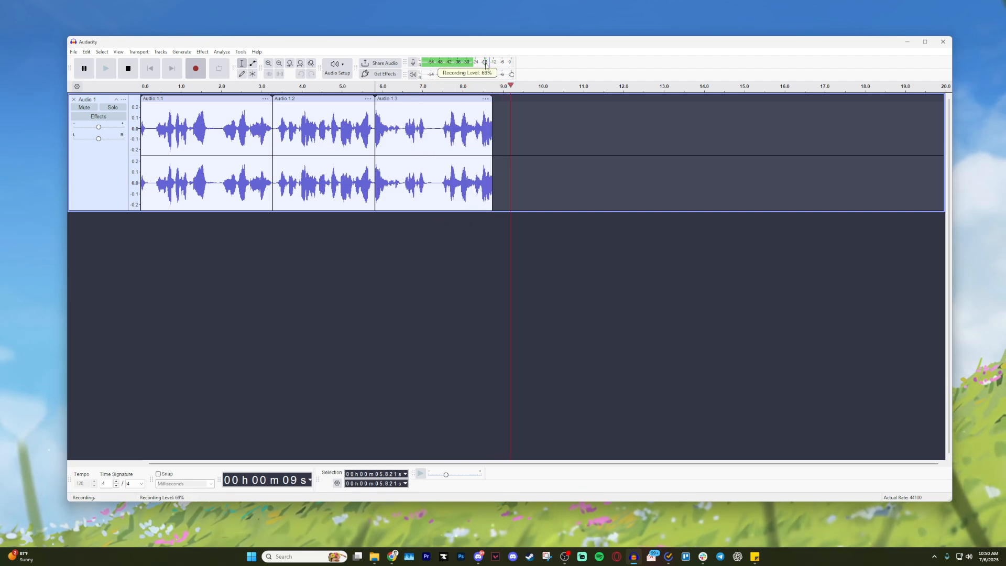
mouse_move(512, 78)
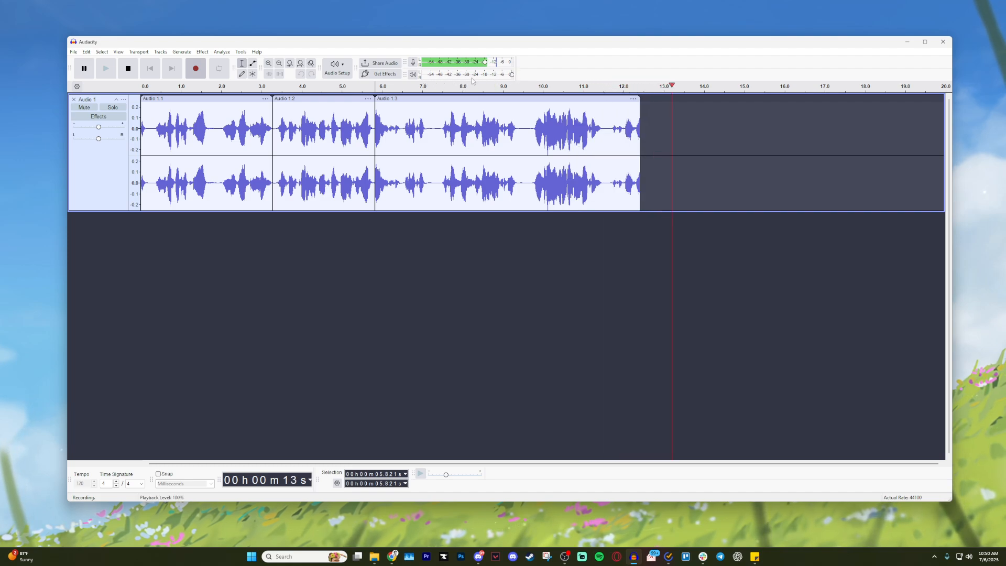
mouse_move(438, 65)
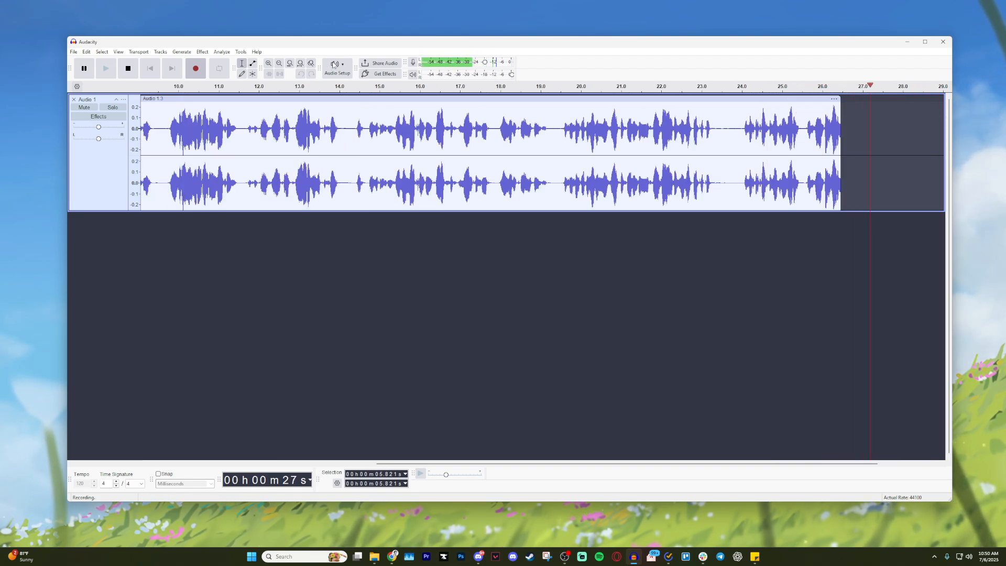
key(space)
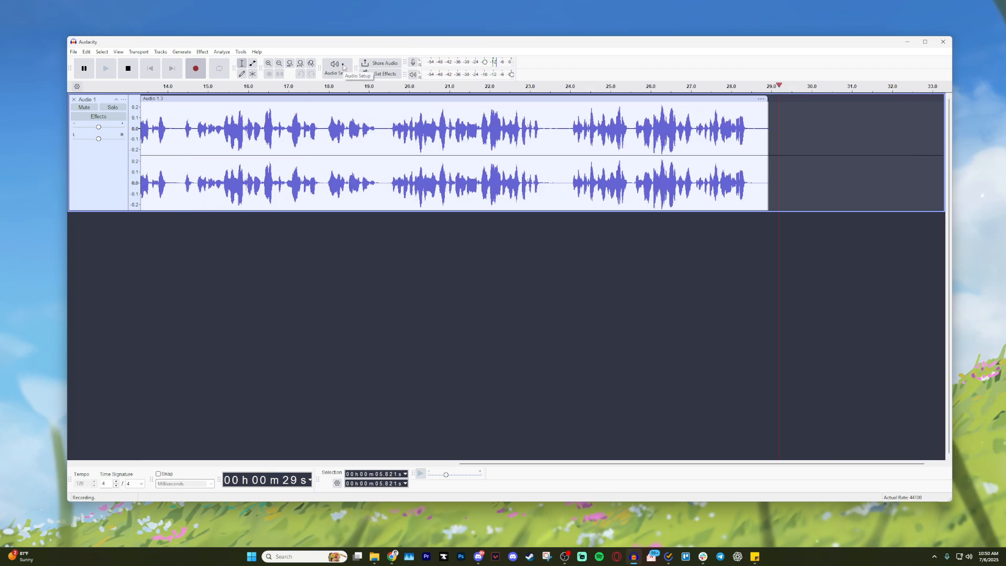
- Review the recording and playback devices available in the audio setup
click(344, 66)
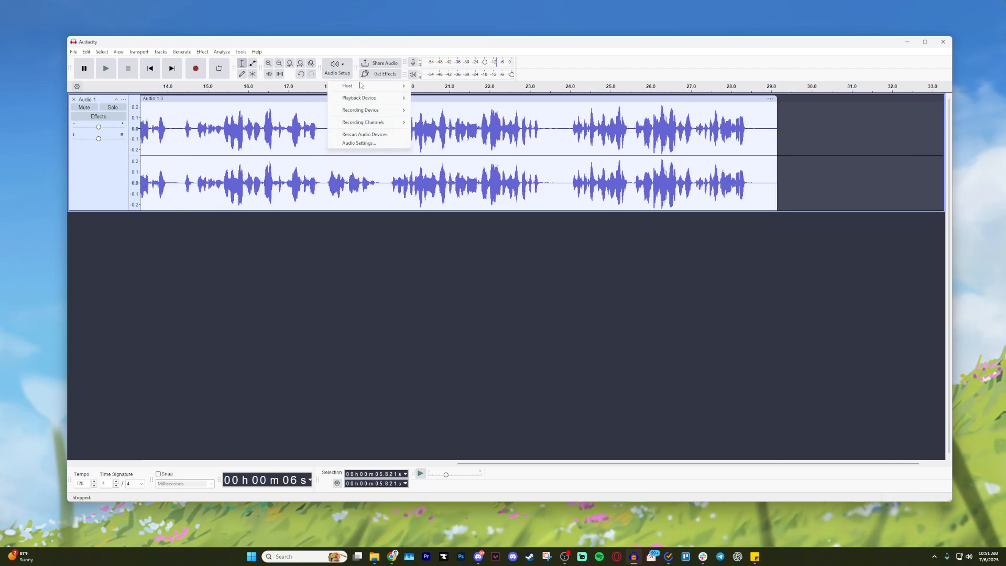
mouse_move(368, 100)
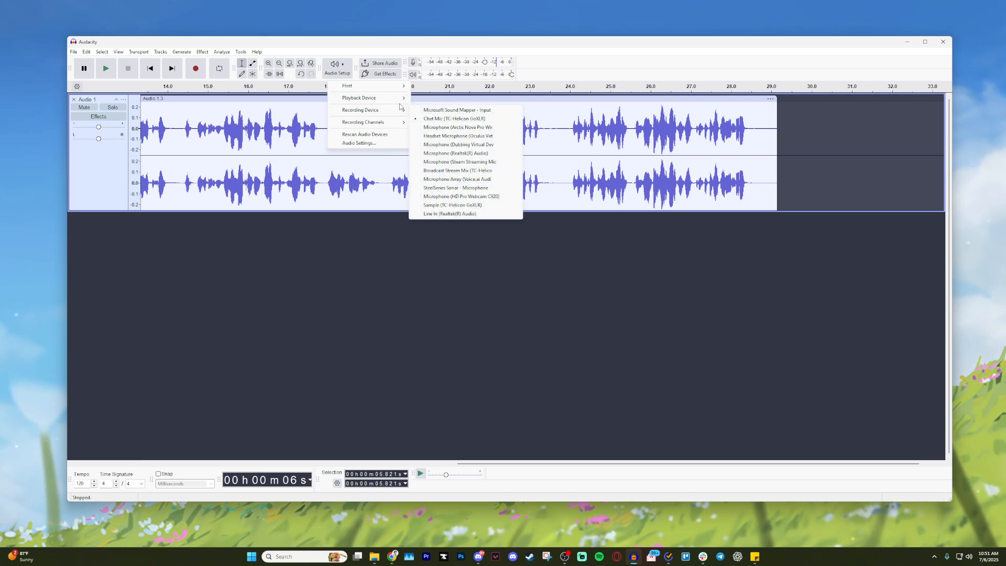
mouse_move(399, 104)
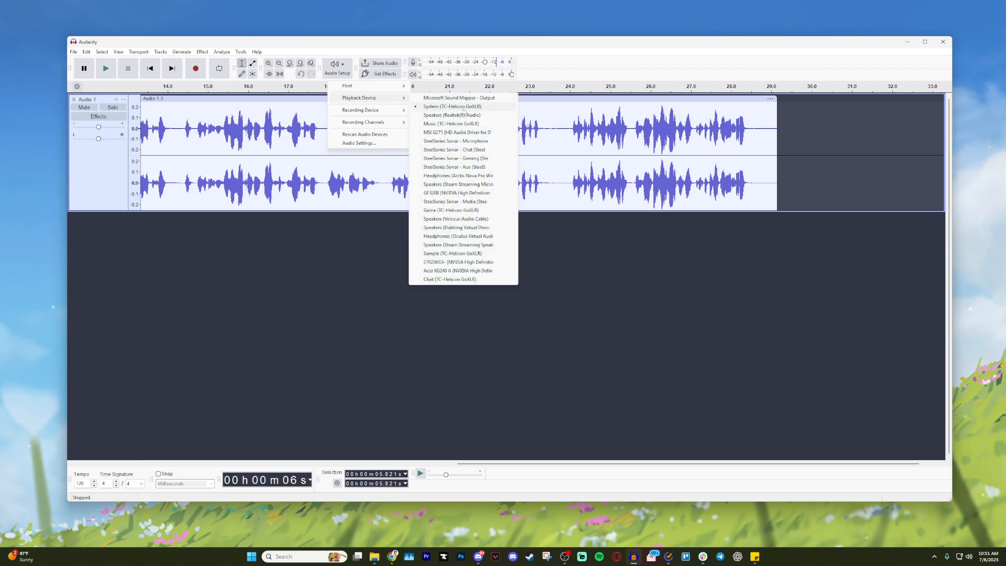
click(814, 423)
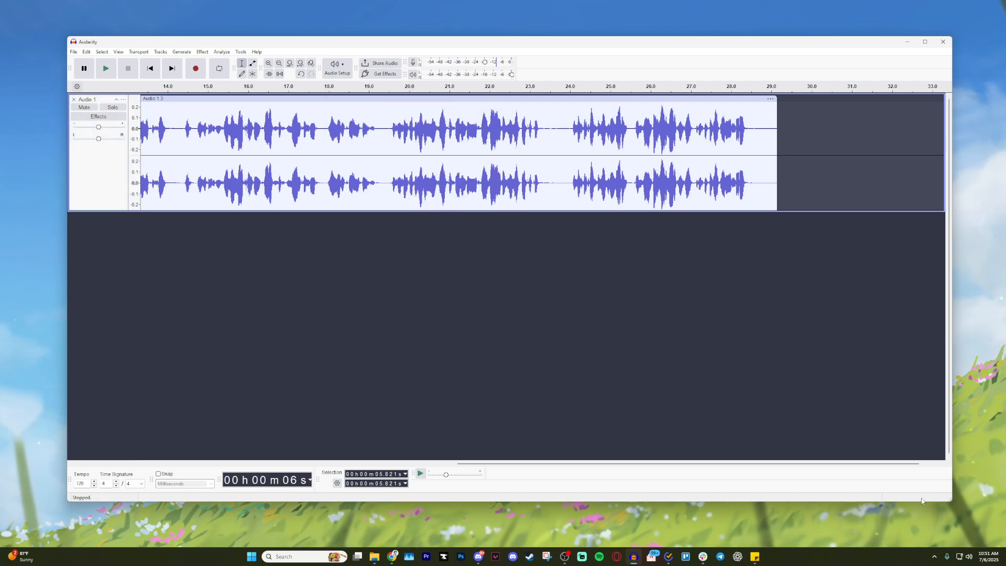
- Check the default output and input devices in the Windows Sound settings, and return to Audacity
right_click(969, 556)
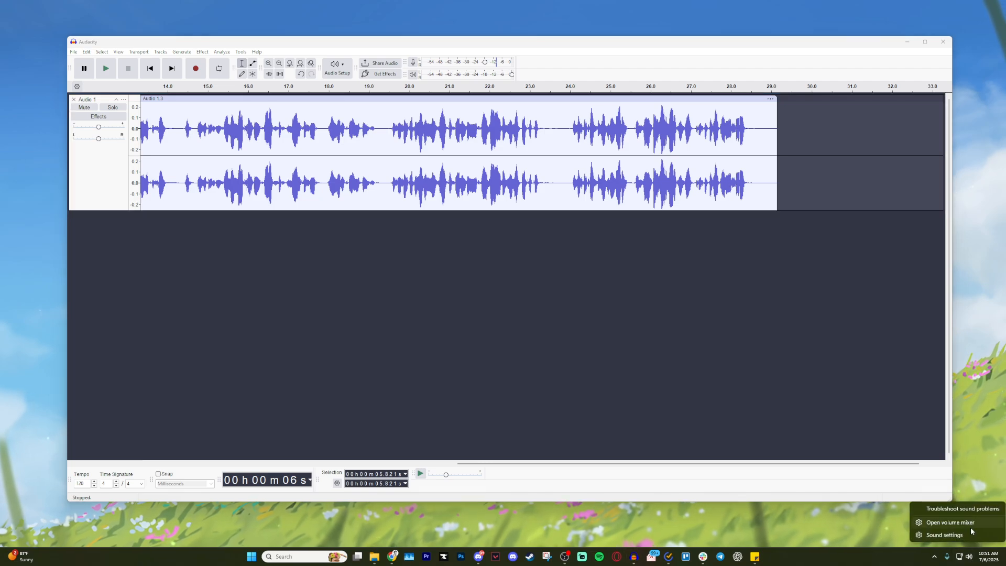
click(970, 535)
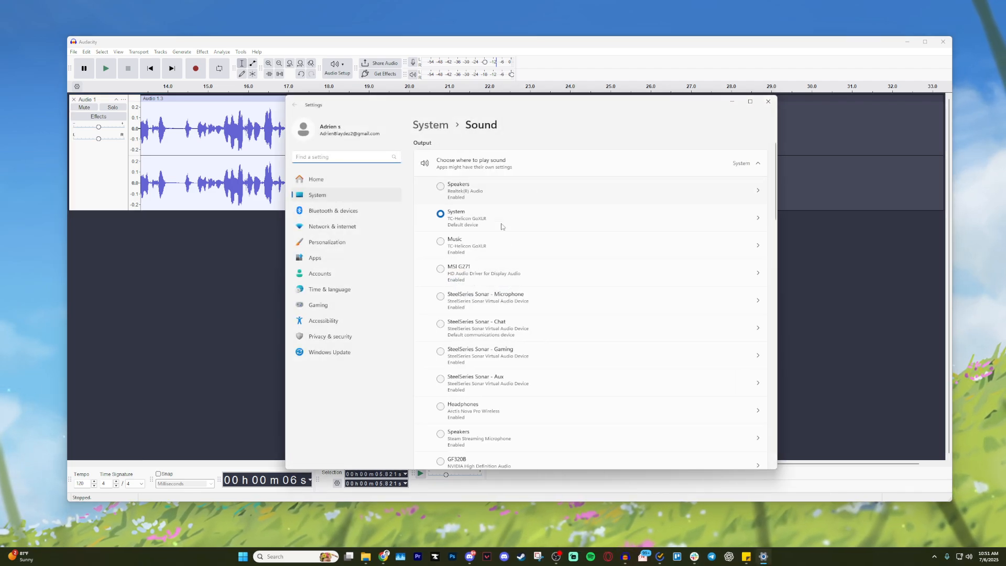
scroll(512, 245, down, 15)
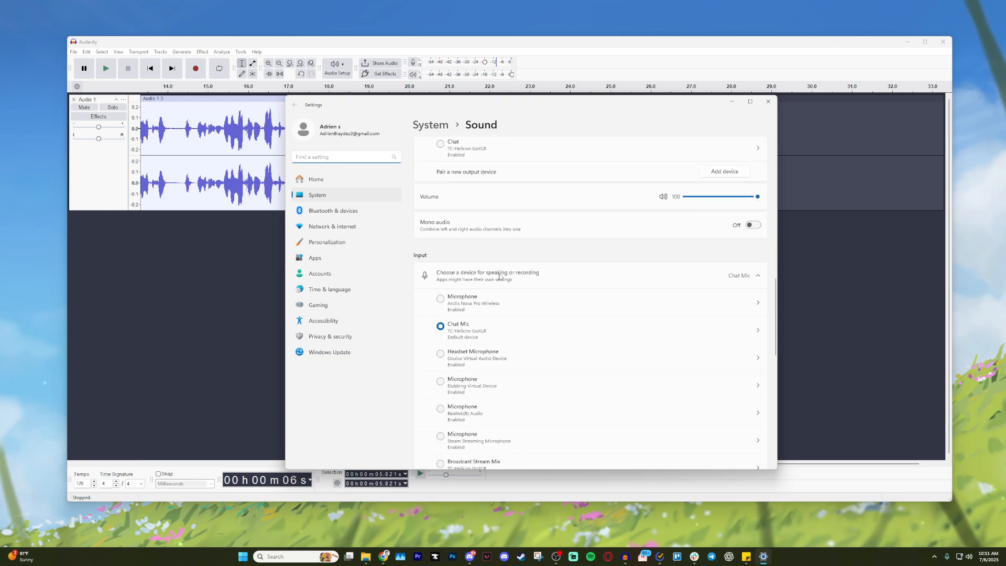
click(769, 101)
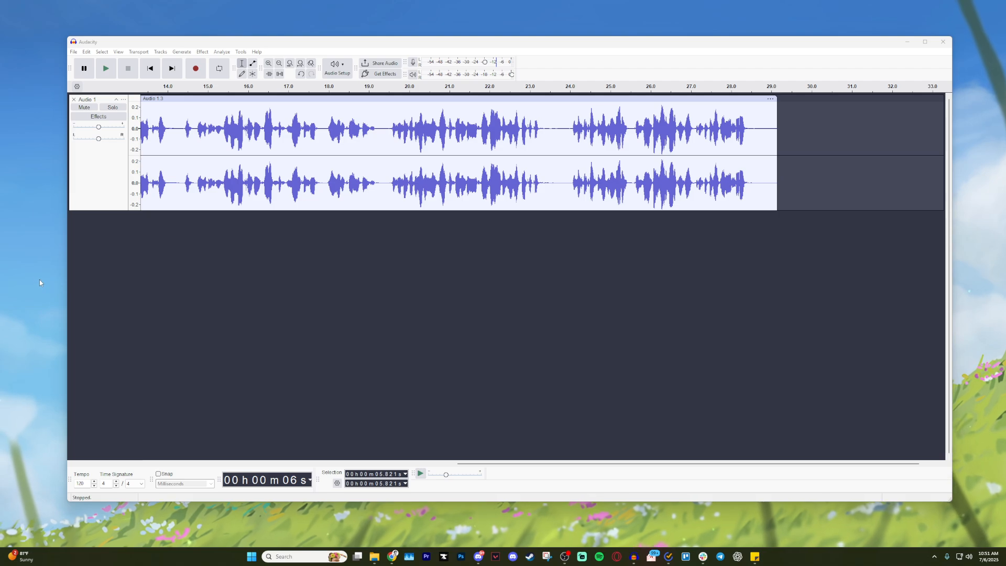
click(410, 292)
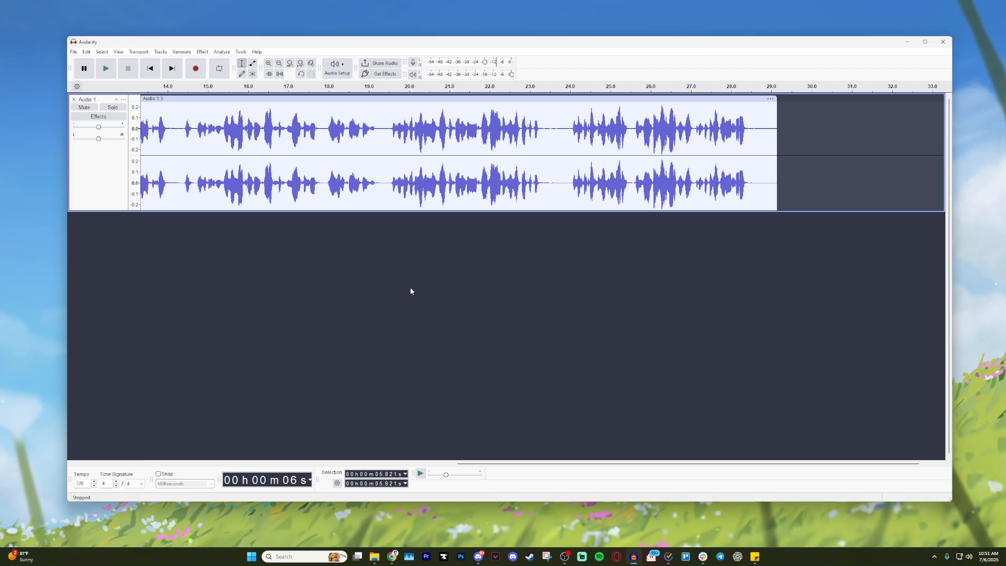
- Delete the third clip's silent gap from about 19.15 to 19.57 seconds, and trim its trailing silence to end at about 28 seconds
click(375, 130)
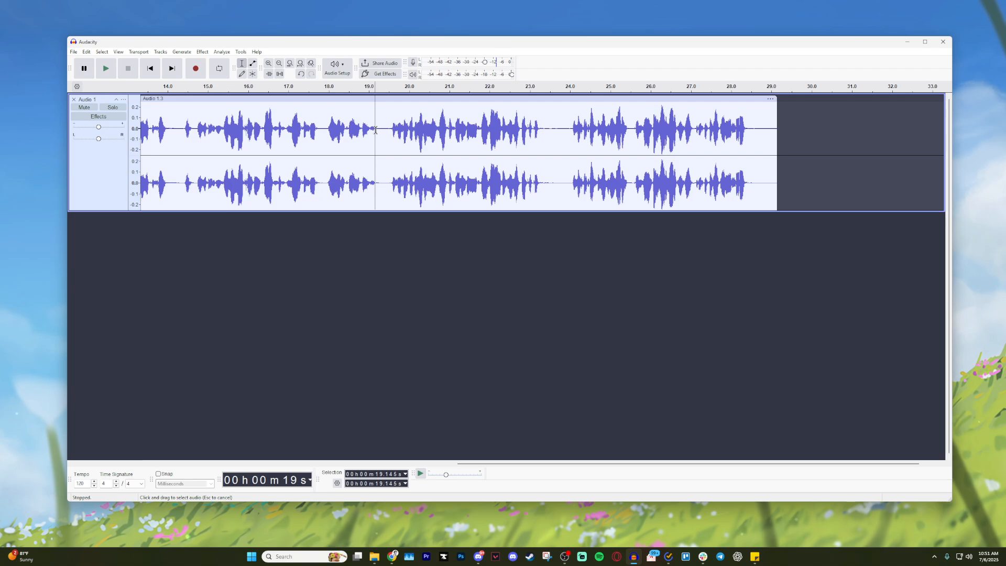
drag(375, 130, 390, 133)
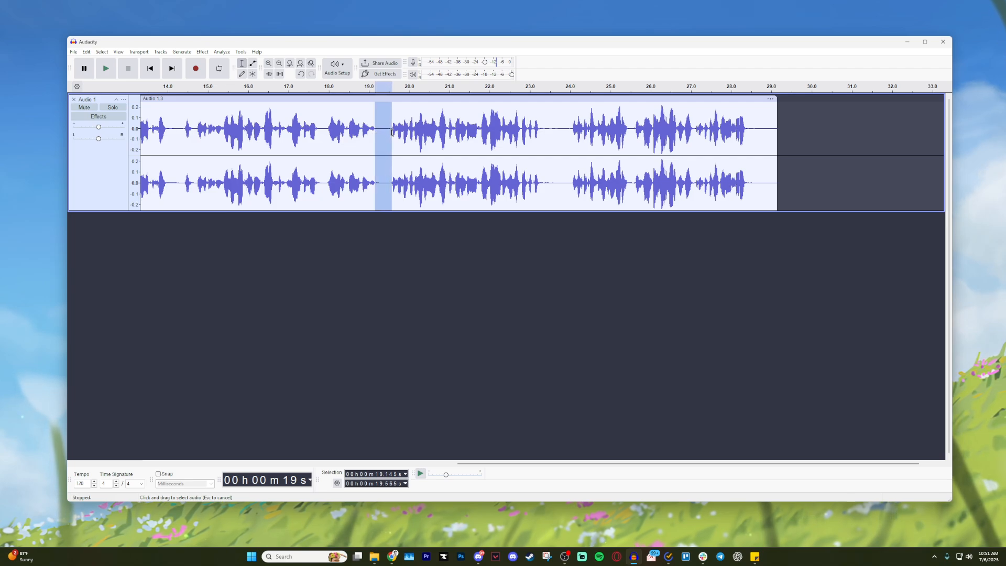
key(Delete)
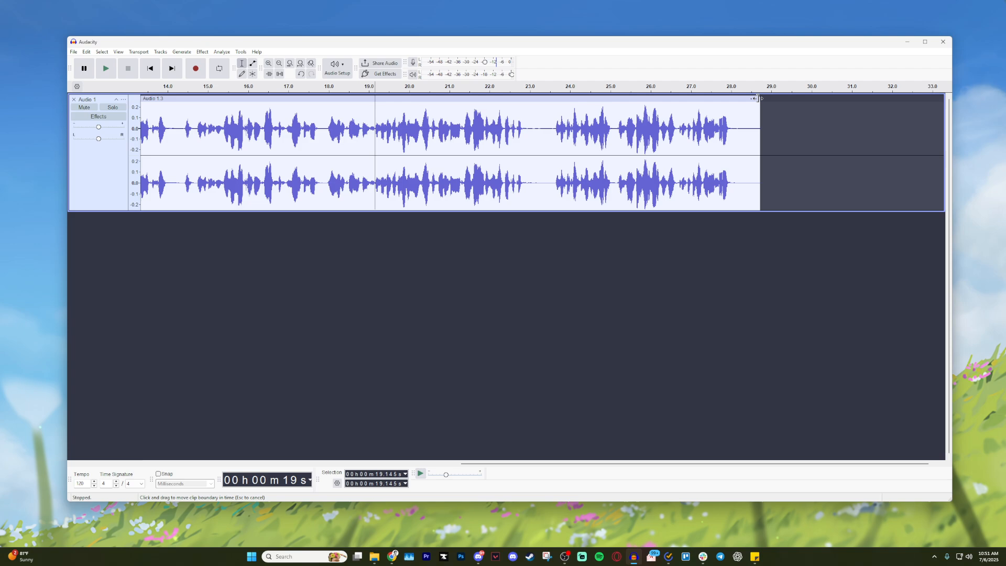
drag(754, 98, 731, 99)
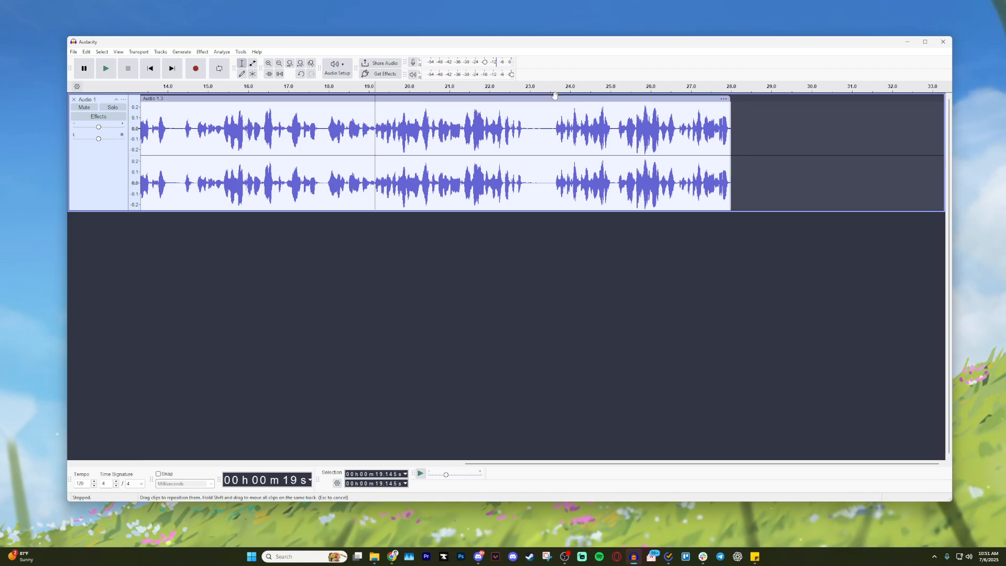
mouse_move(399, 100)
mouse_down()
mouse_move(612, 99)
mouse_move(399, 100)
mouse_up()
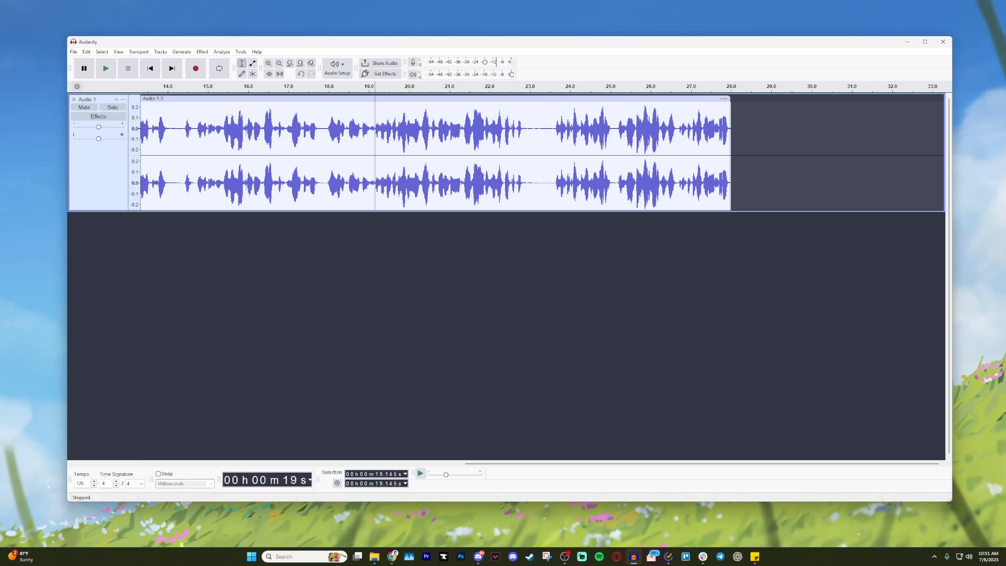
- Undo the last change to the third clip, and move the clip earlier to start at about 8.5 seconds
click(770, 131)
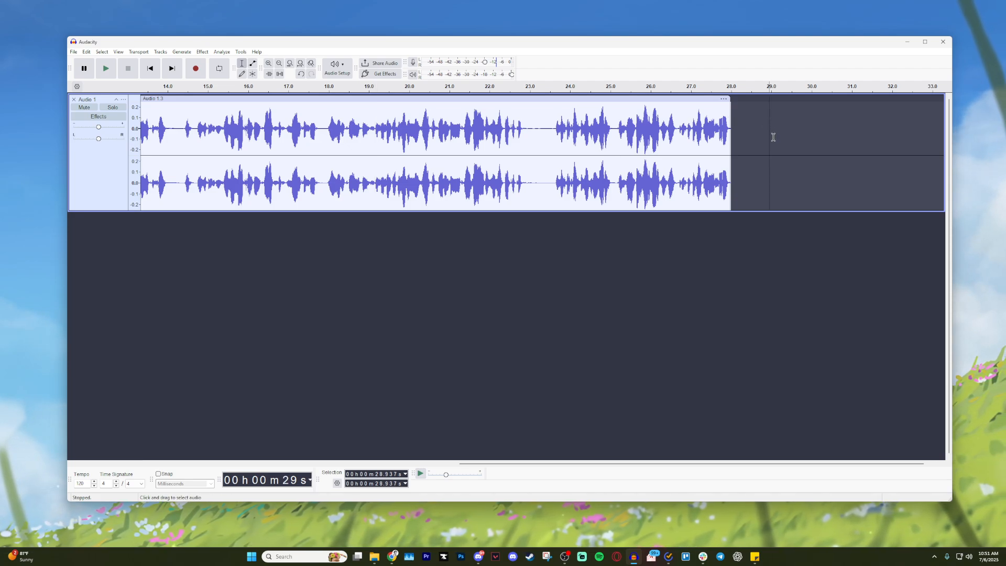
key(ctrl+z)
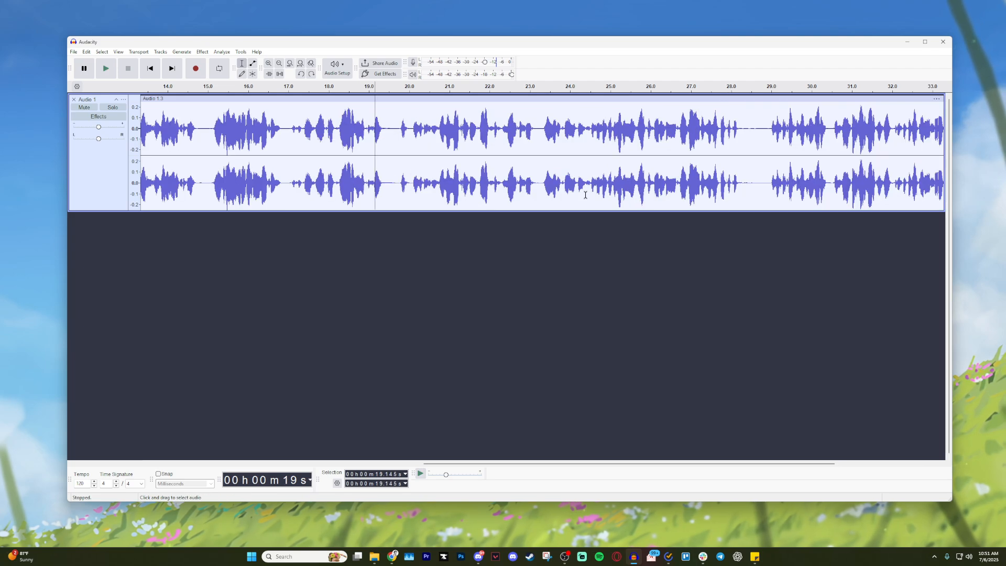
scroll(496, 234, down, 1)
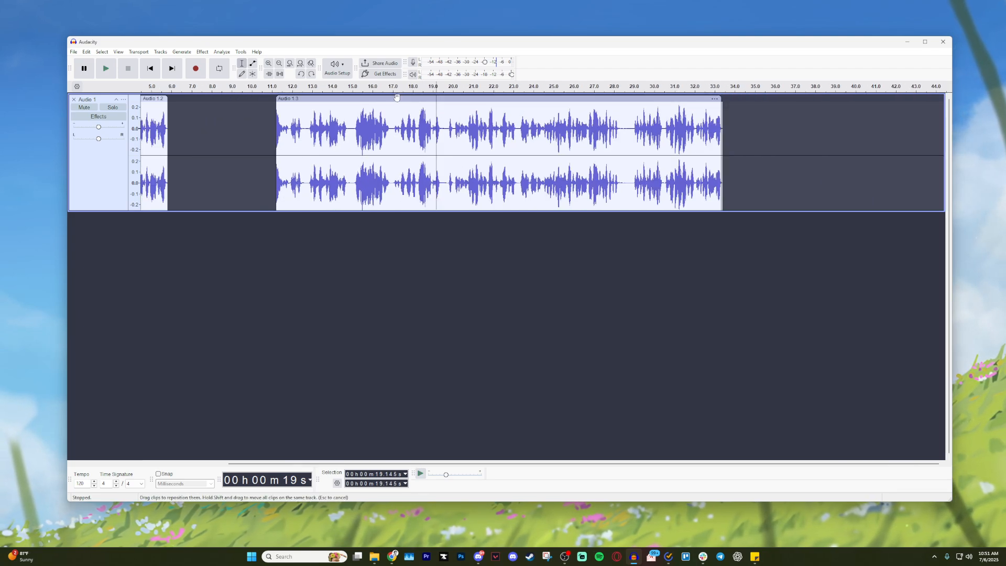
drag(409, 96, 296, 98)
- Undo and redo the third clip's move, and look over the available editing commands
key(ctrl+z)
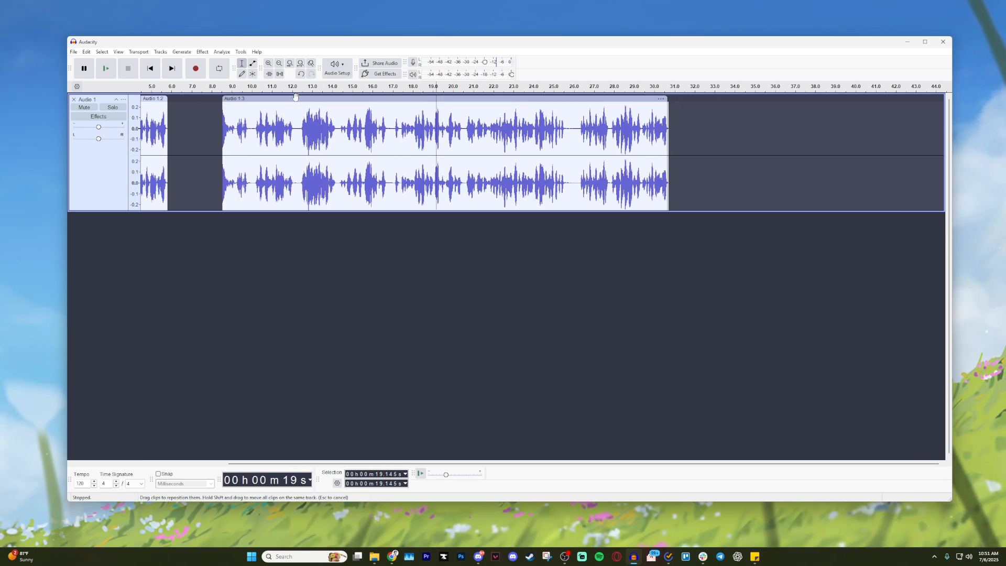
key(ctrl+z)
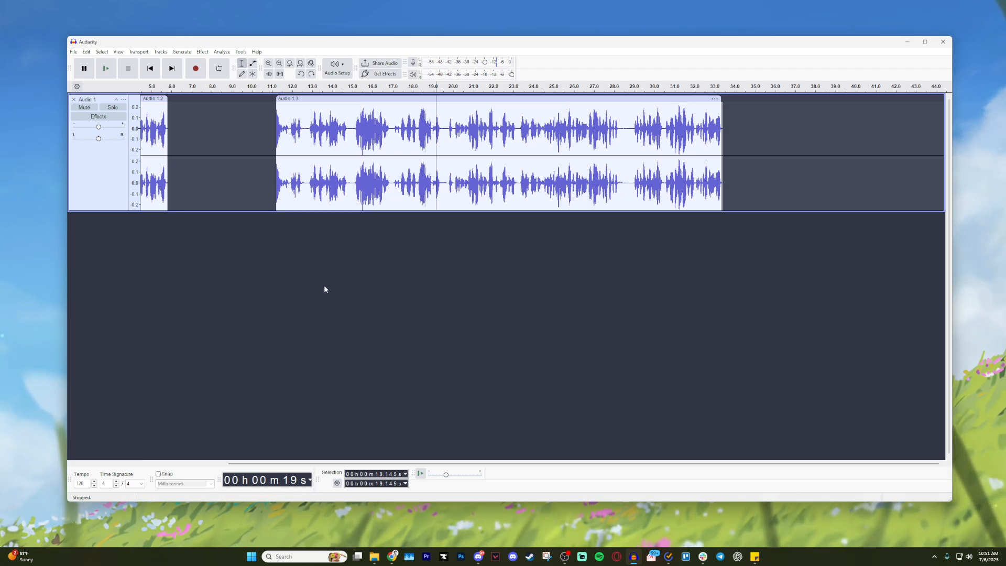
key(ctrl+y)
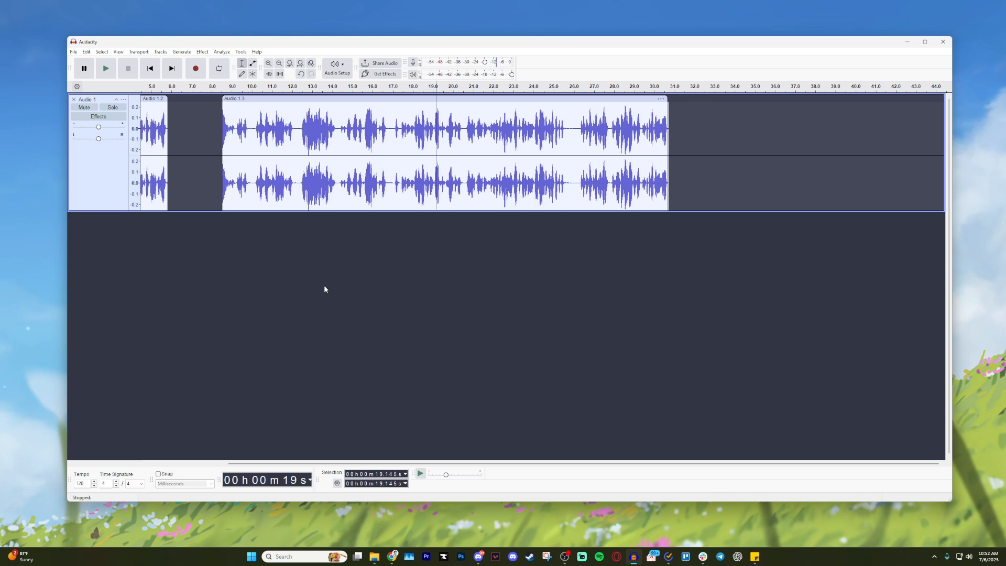
click(87, 52)
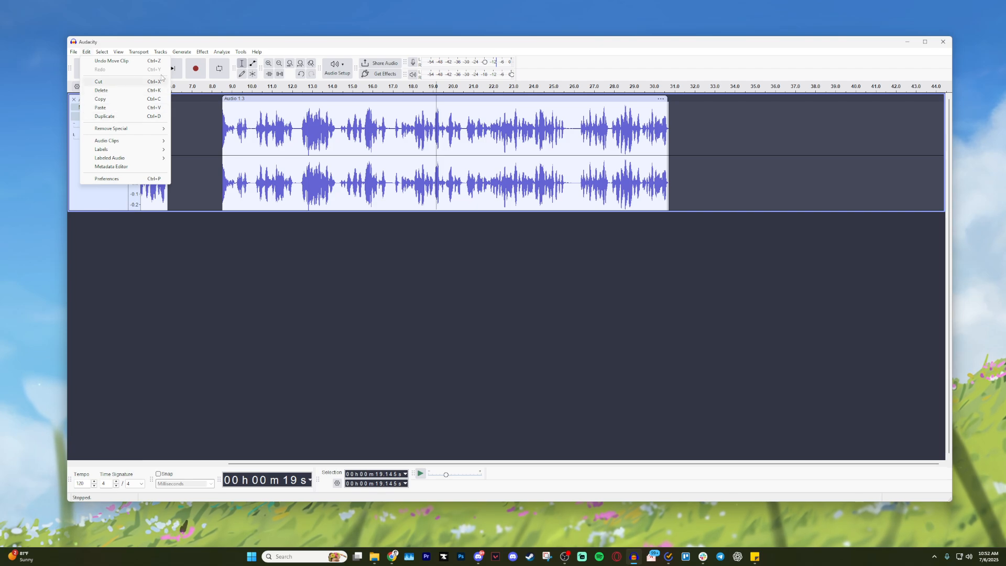
click(271, 50)
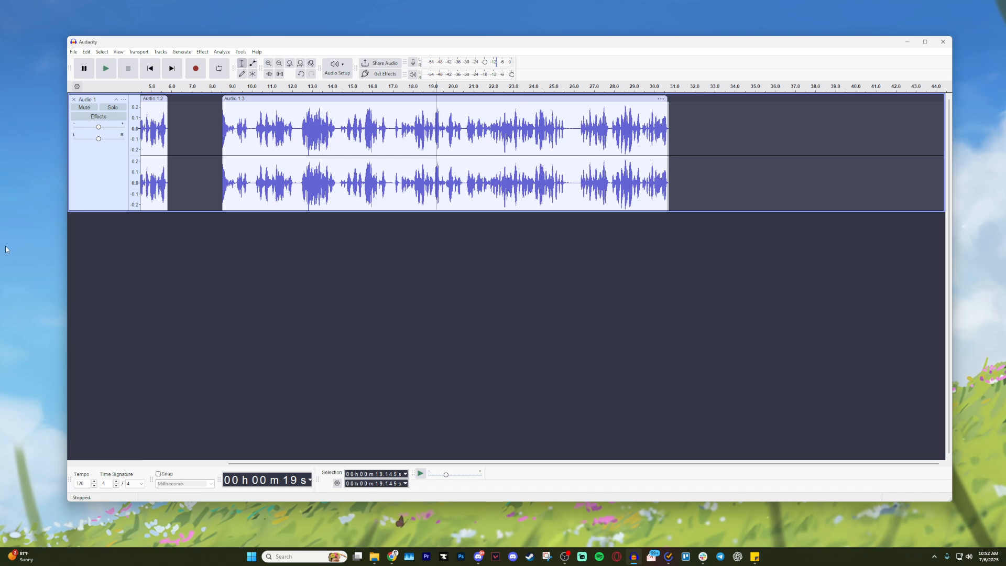
- Capture a noise profile for Noise Reduction from the third clip's silent stretch between about 16.66 and 16.84 seconds
scroll(395, 123, up, 3)
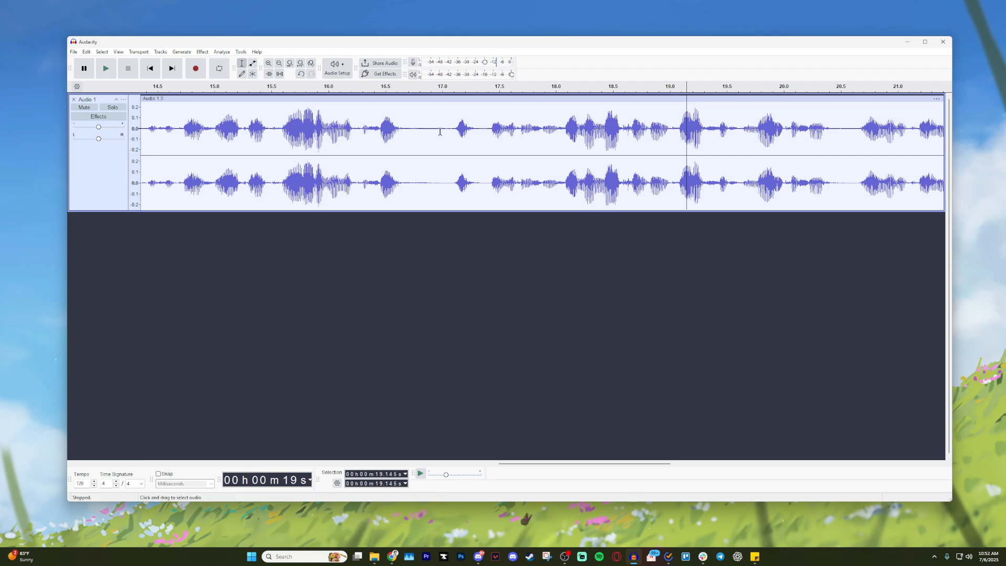
drag(404, 127, 423, 132)
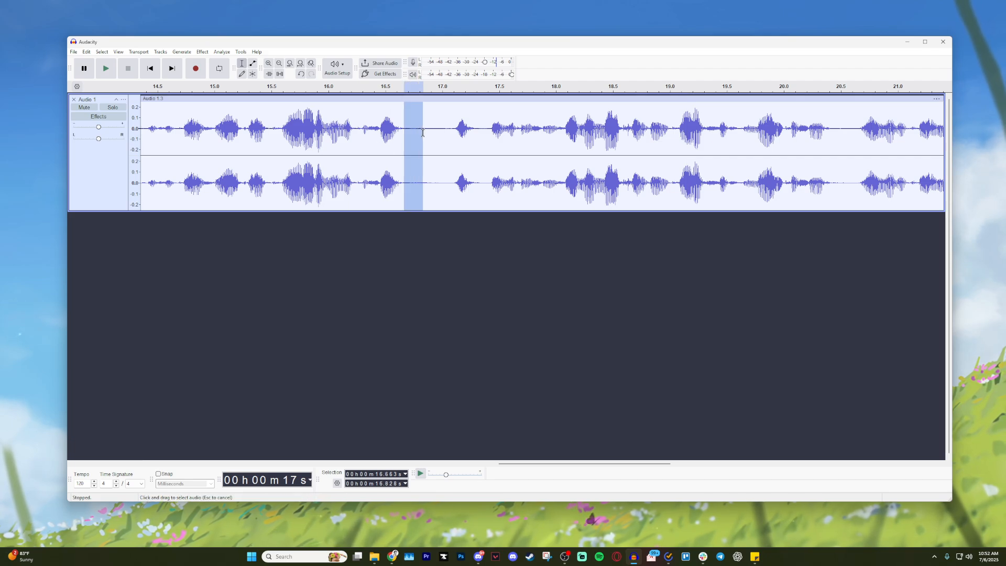
scroll(418, 135, up, 2)
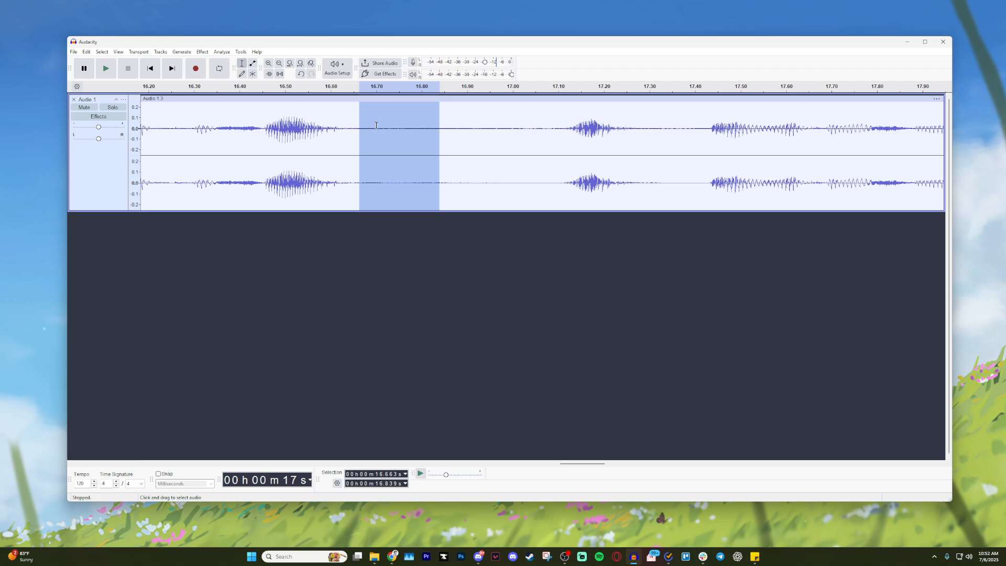
scroll(434, 132, down, 1)
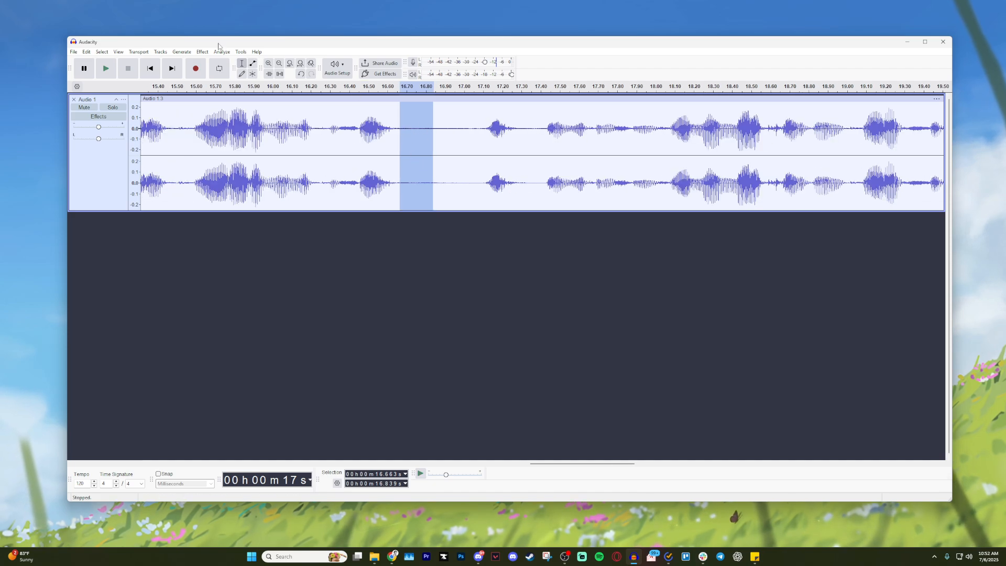
click(202, 52)
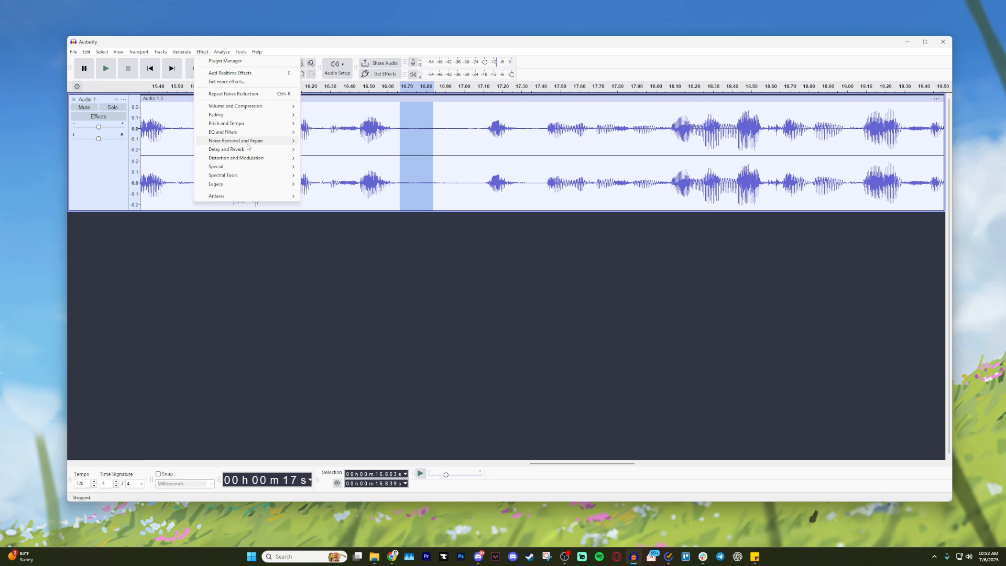
mouse_move(247, 147)
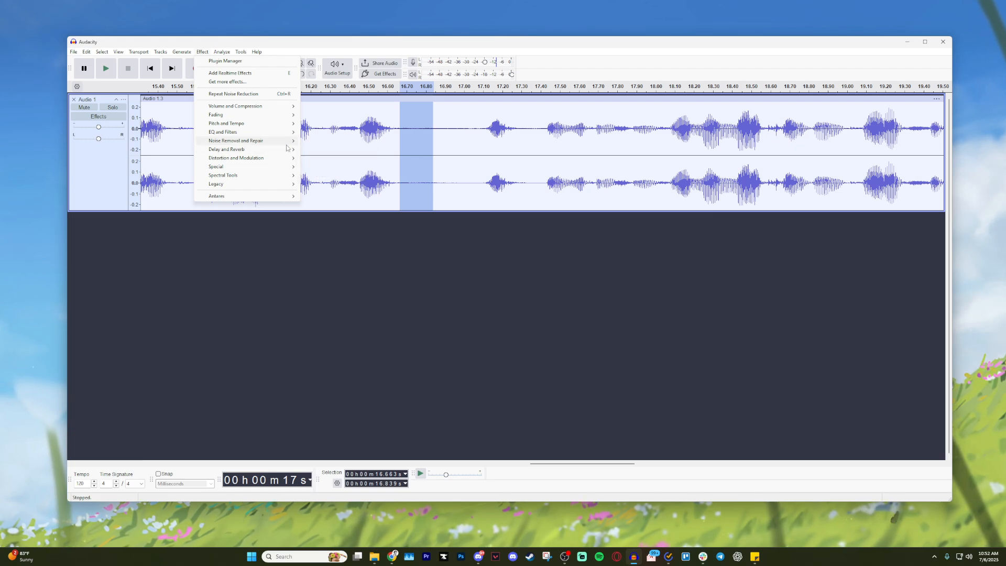
click(332, 167)
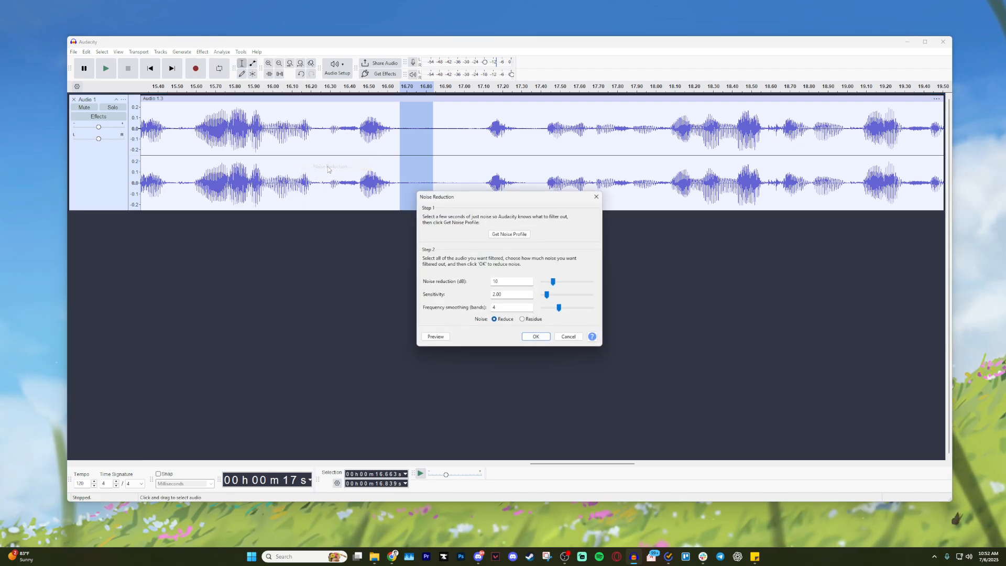
click(502, 235)
- Apply Noise Reduction to all the audio on the track, and undo it
scroll(446, 176, down, 4)
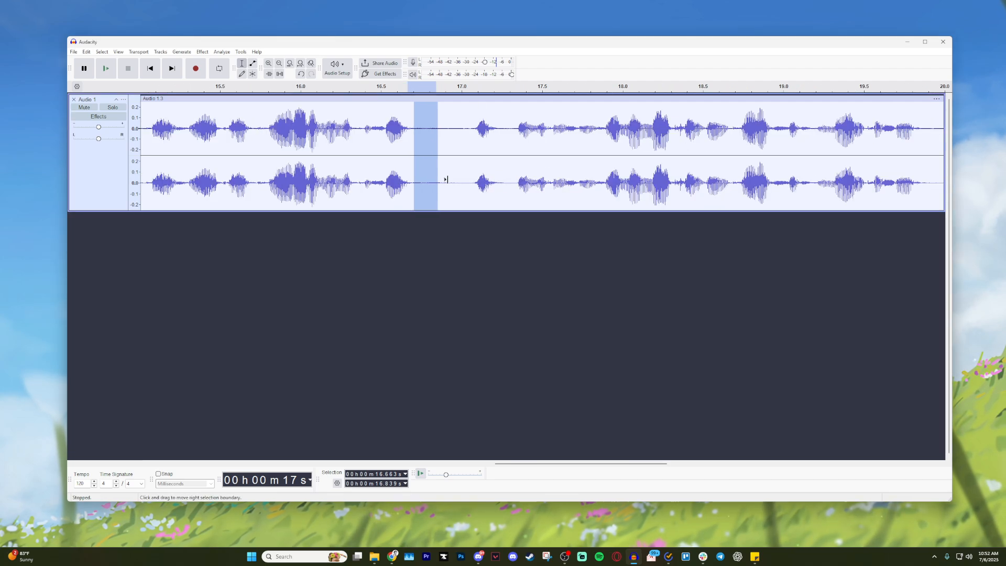
key(ctrl+a)
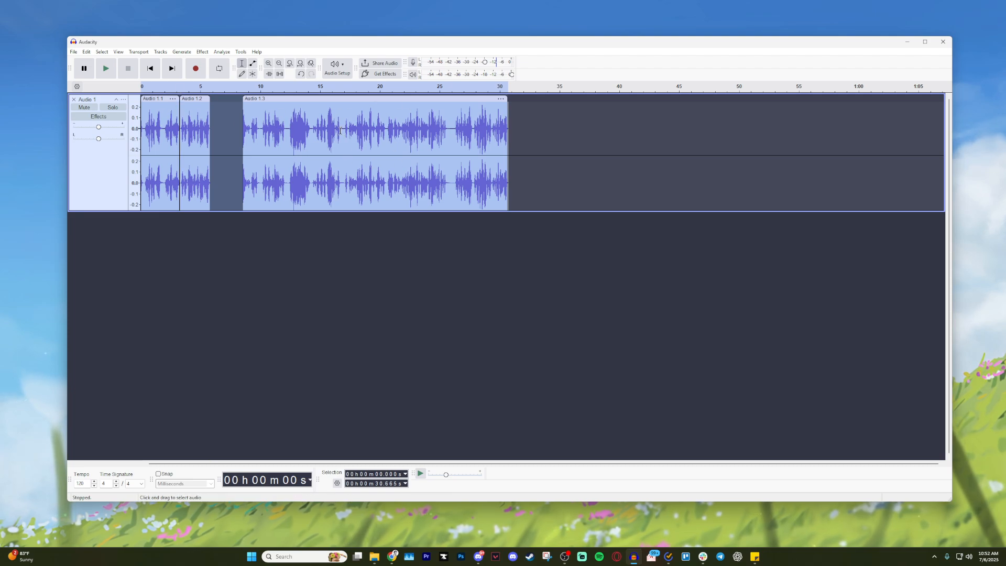
click(202, 51)
mouse_move(232, 142)
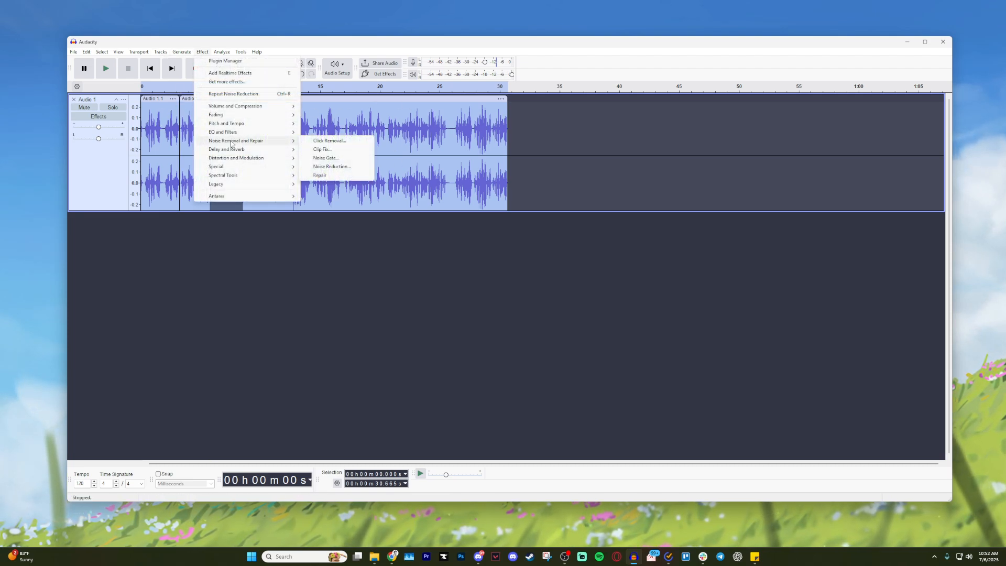
click(331, 166)
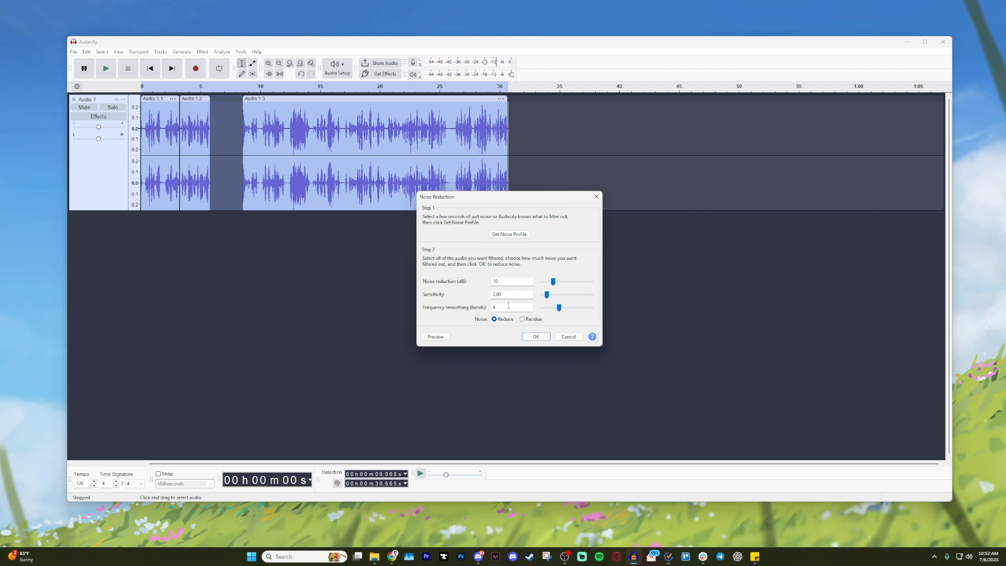
click(534, 337)
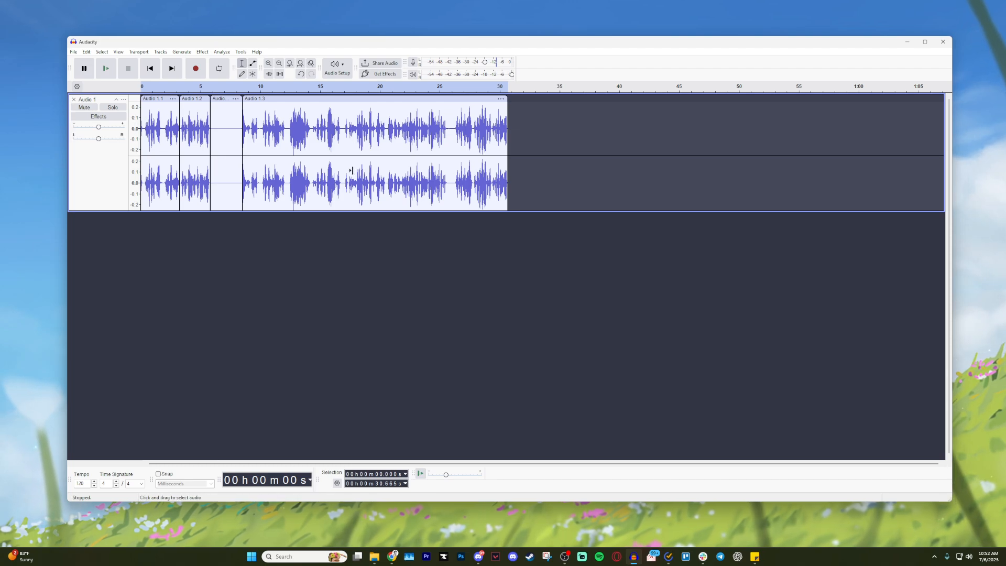
key(ctrl+z)
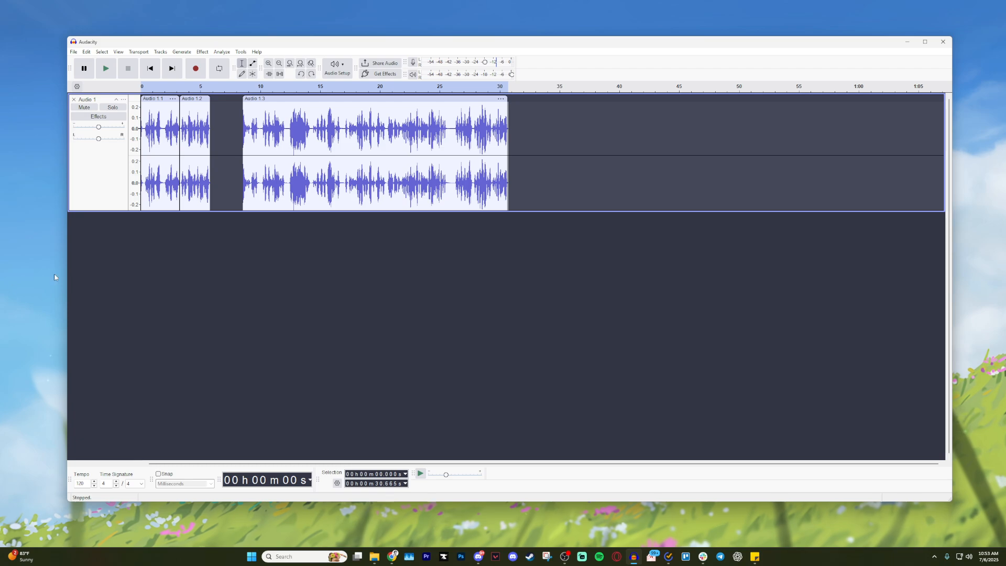
- Amplify the whole third clip by 20.4 dB with clipping allowed
double_click(300, 126)
key(ctrl+e)
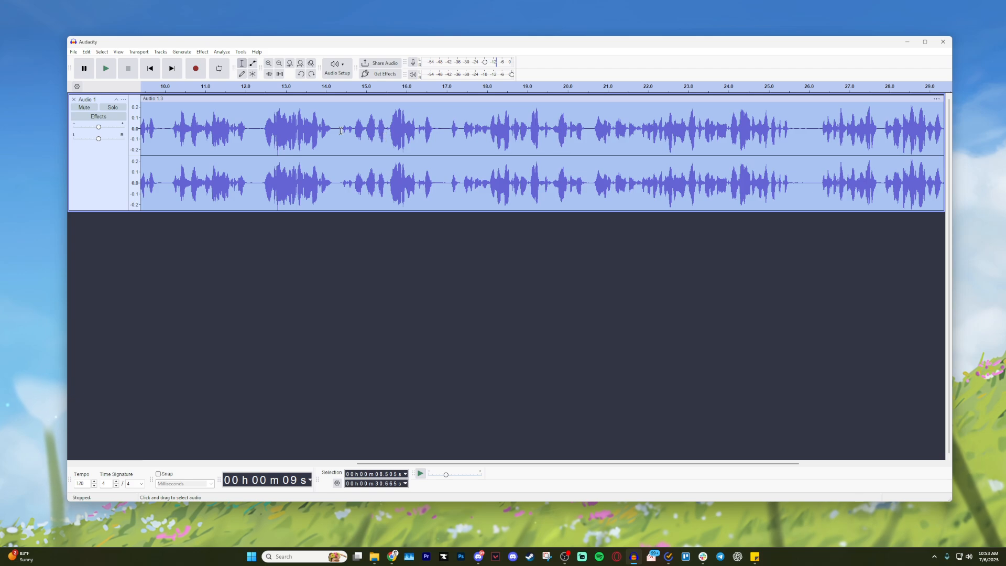
scroll(135, 123, down, 1)
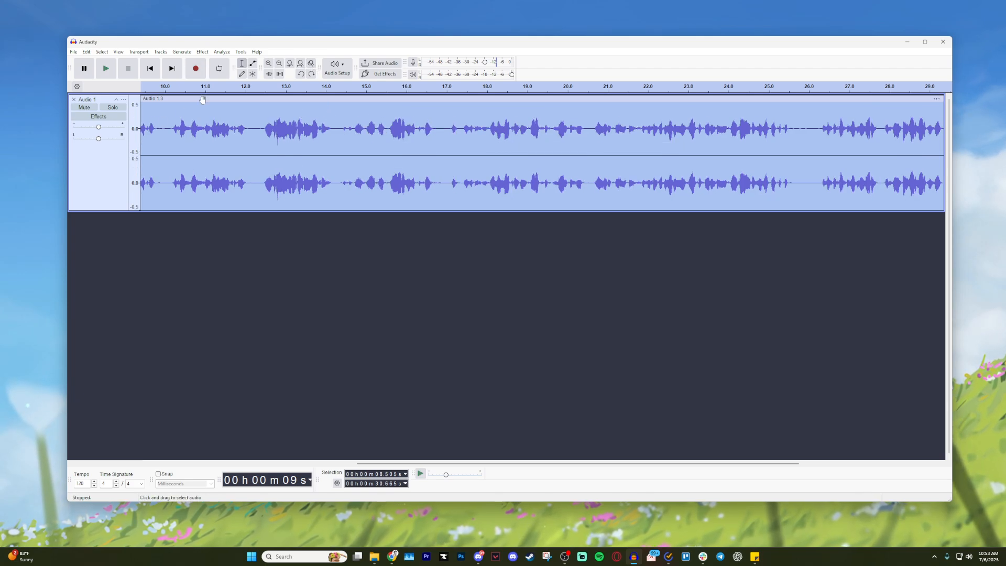
click(202, 53)
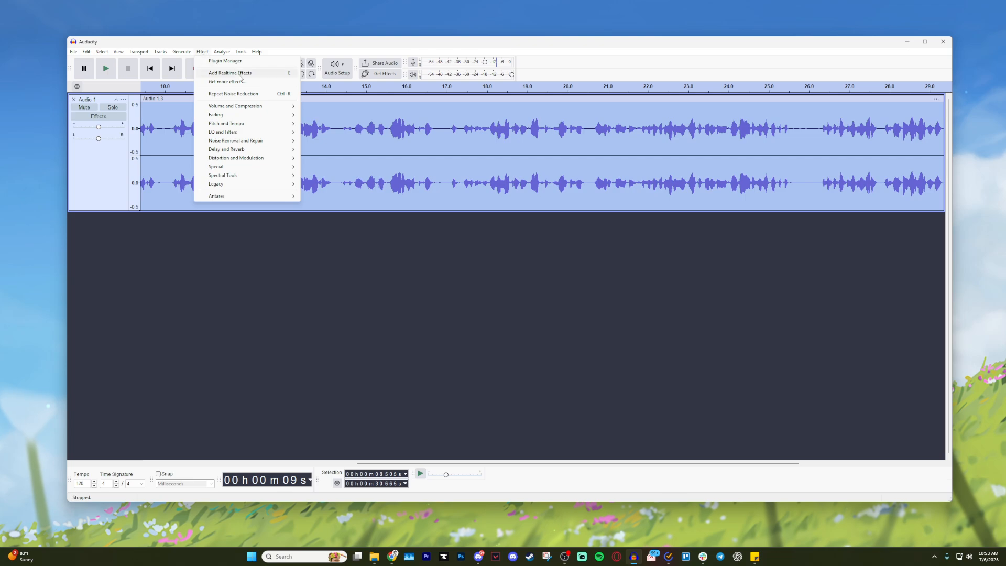
mouse_move(251, 107)
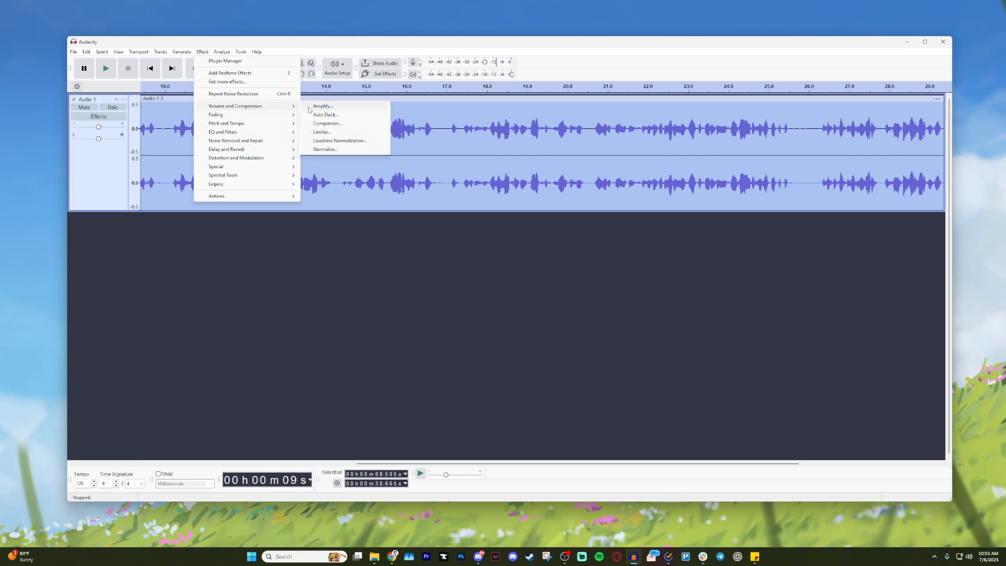
click(335, 105)
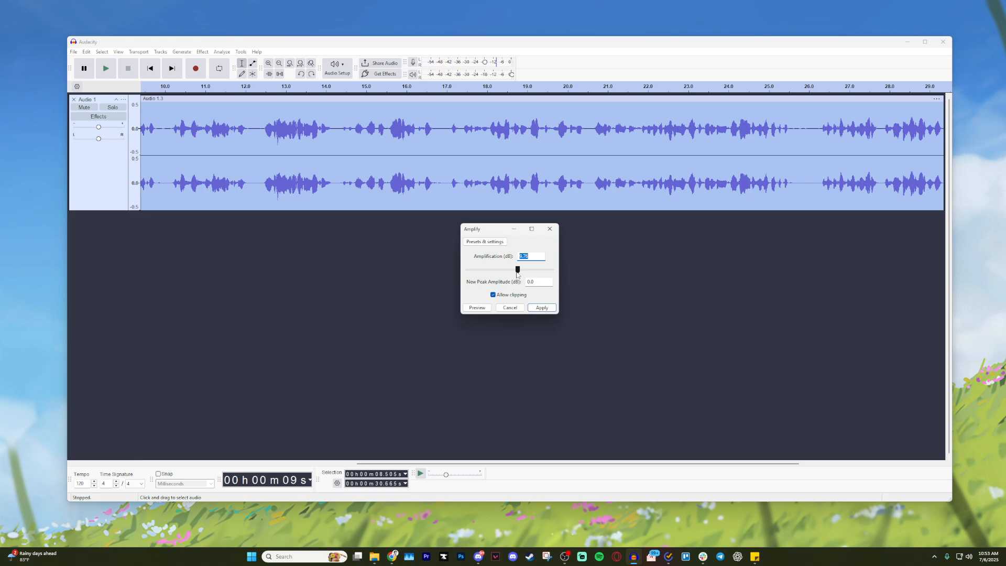
drag(518, 270, 528, 273)
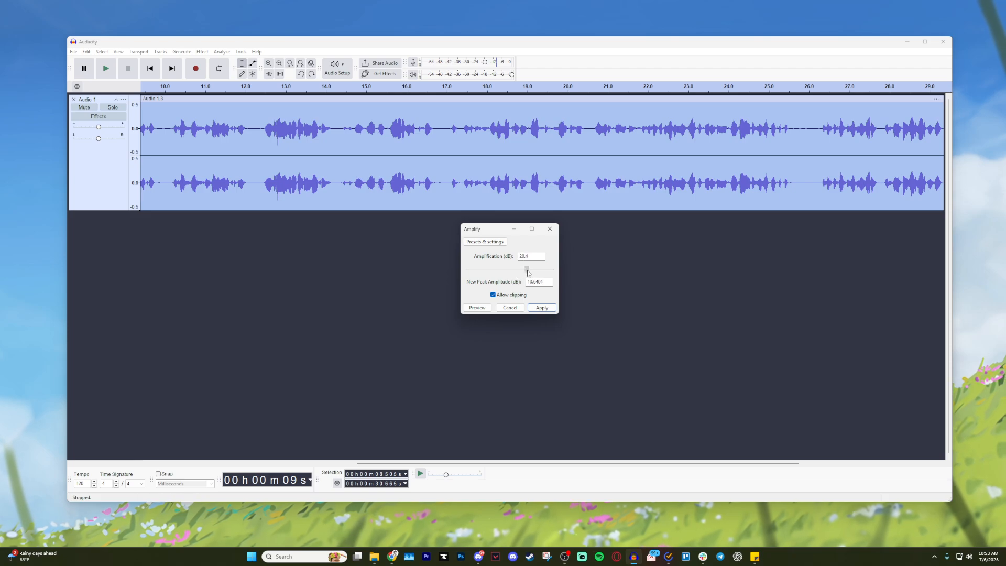
click(540, 309)
- Inspect the third clip's amplified waveform, and undo the amplification
scroll(473, 111, down, 8)
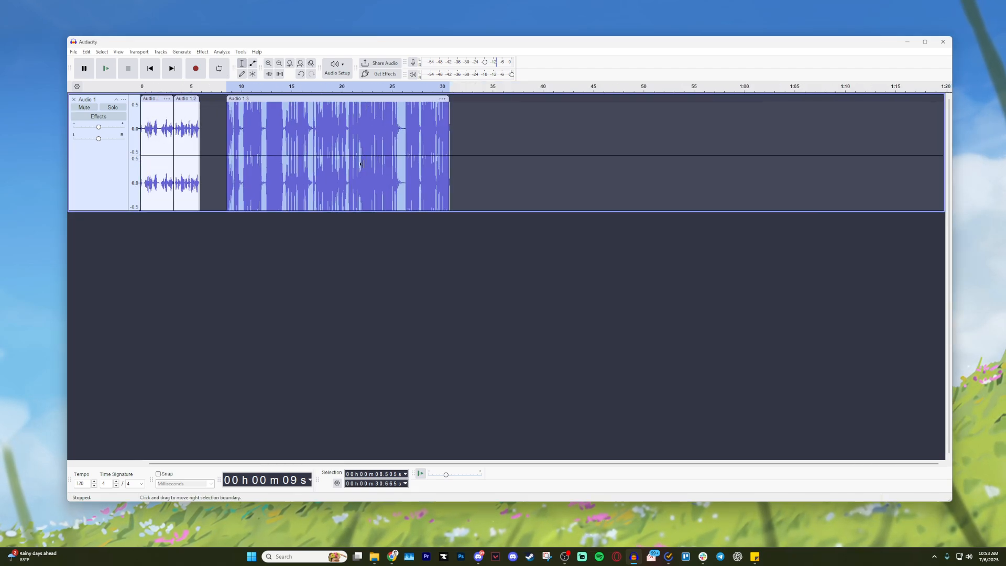
scroll(287, 153, up, 7)
scroll(382, 168, down, 2)
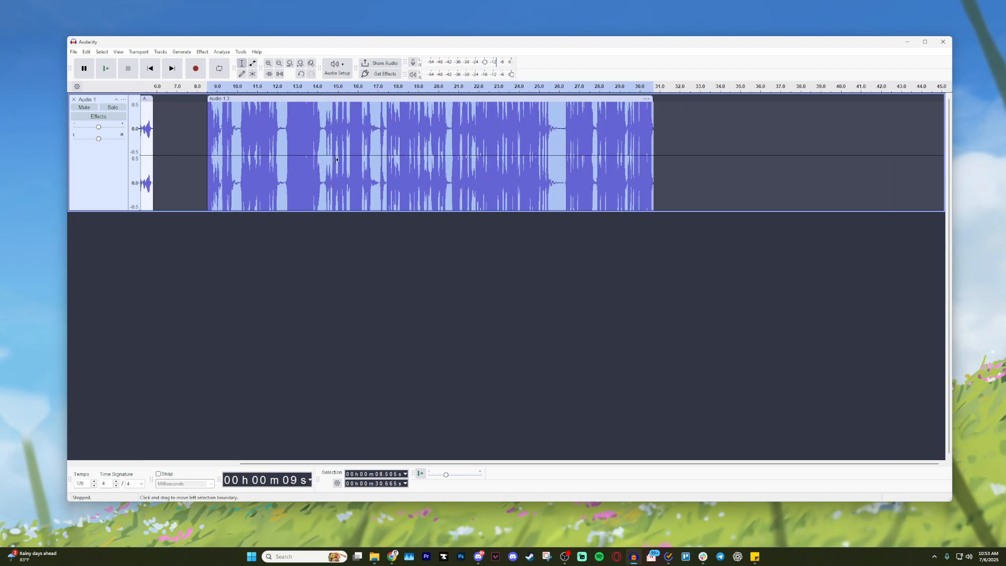
key(ctrl+z)
- Move the third clip to start right at the end of the second clip, and select all the audio
scroll(373, 272, down, 4)
drag(254, 102, 233, 102)
click(222, 113)
key(ctrl+a)
scroll(147, 142, up, 1)
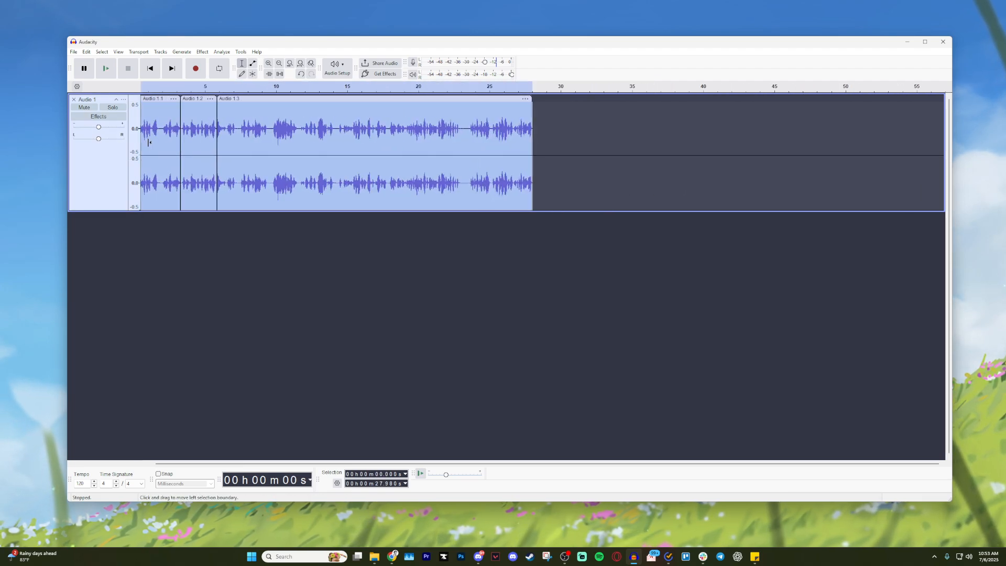
scroll(149, 143, up, 5)
drag(414, 464, 330, 461)
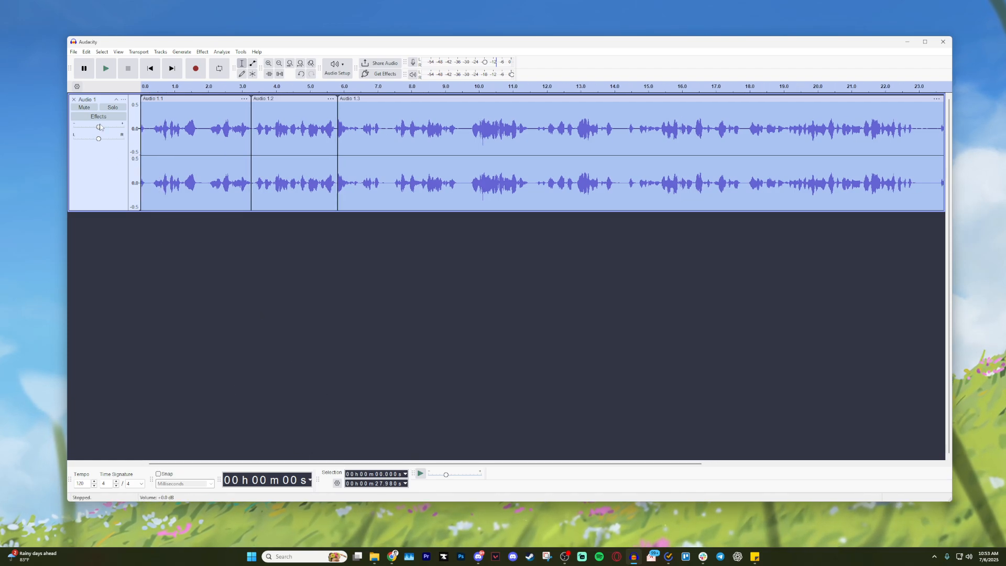
- Start exporting the audio to the computer, and name the file dfbdfbfdb.wav
click(75, 53)
click(97, 129)
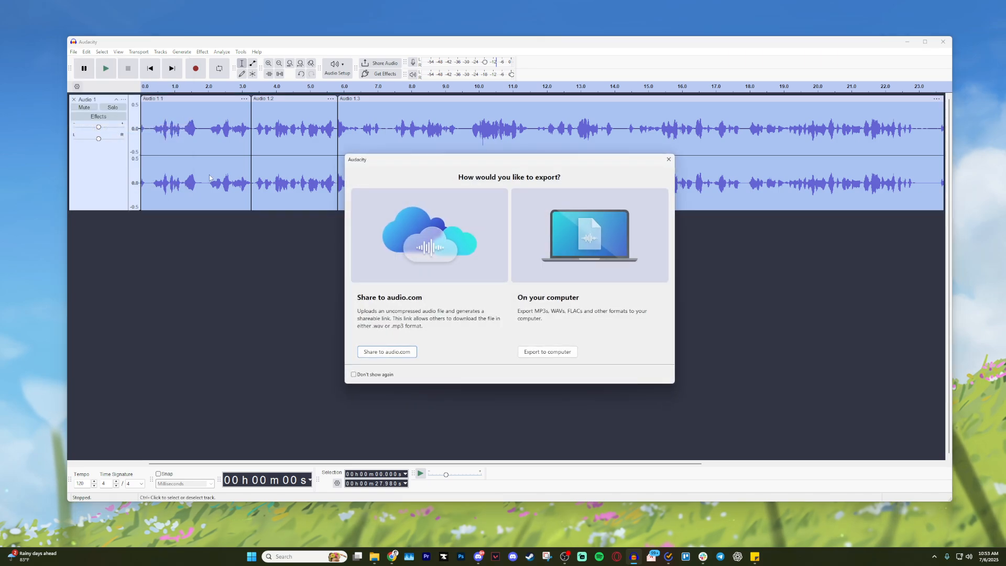
click(534, 352)
click(460, 206)
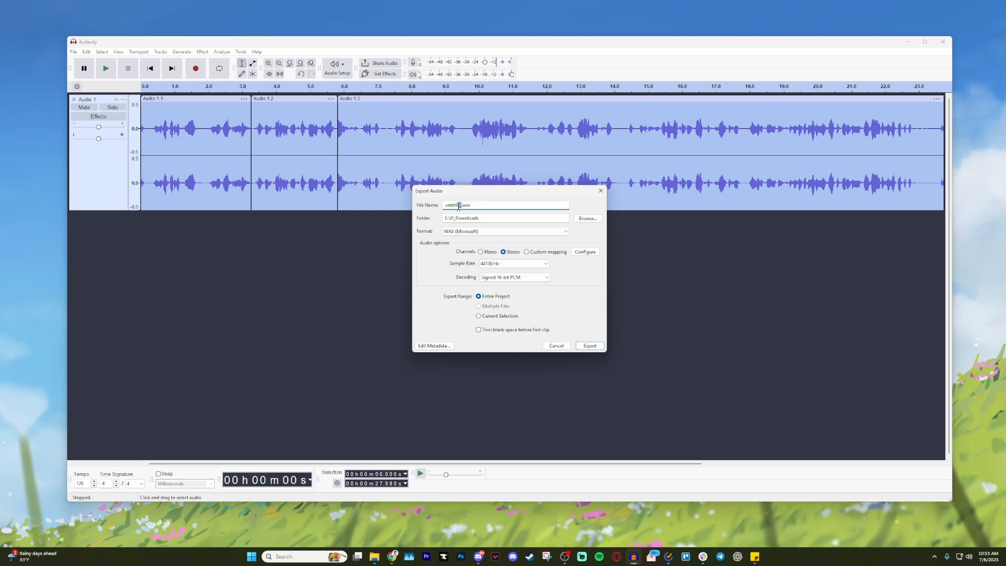
drag(459, 206, 441, 206)
text(dfbdfbfdb)
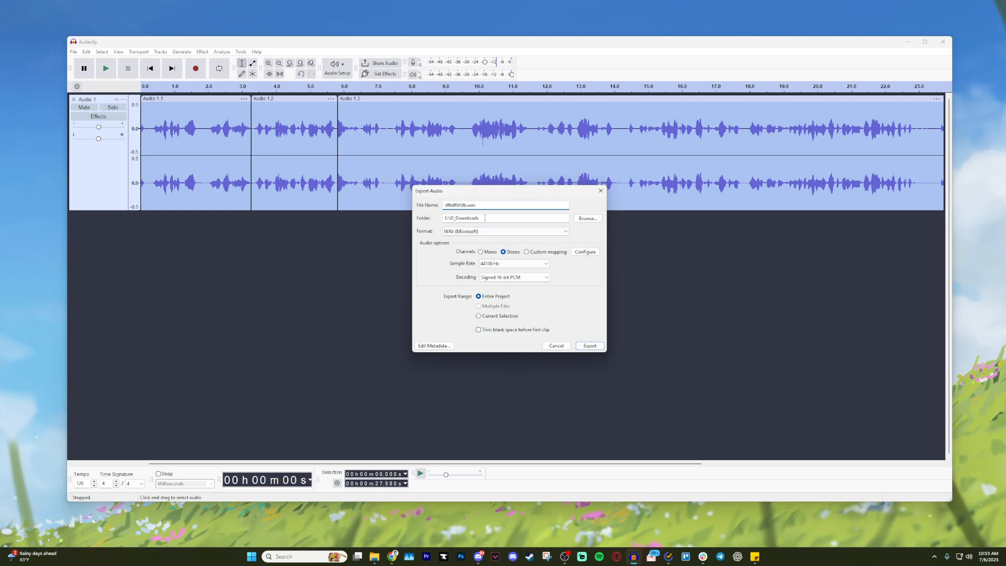
- Choose WAV (Microsoft) as the format, and export the entire project
click(455, 232)
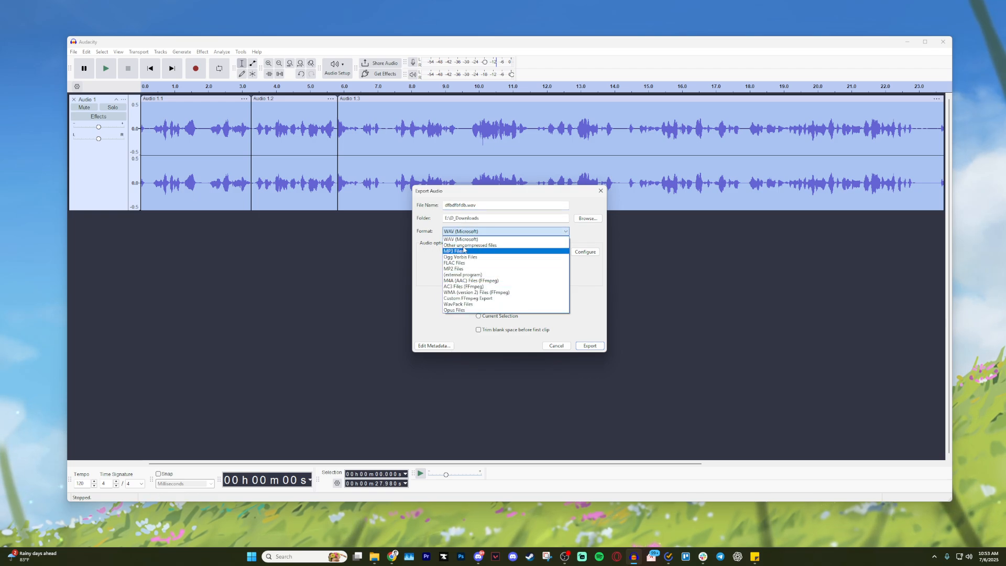
click(460, 240)
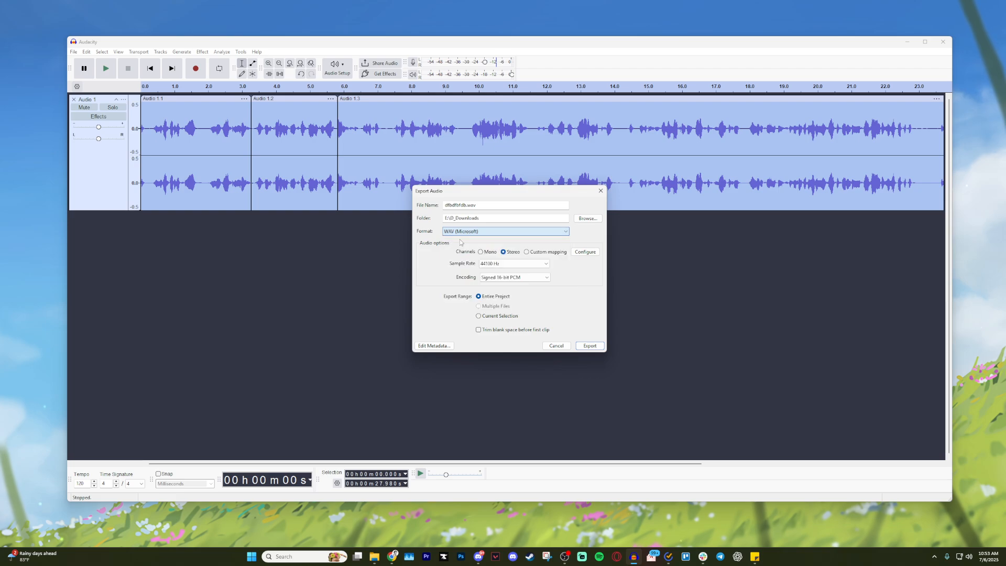
click(589, 347)
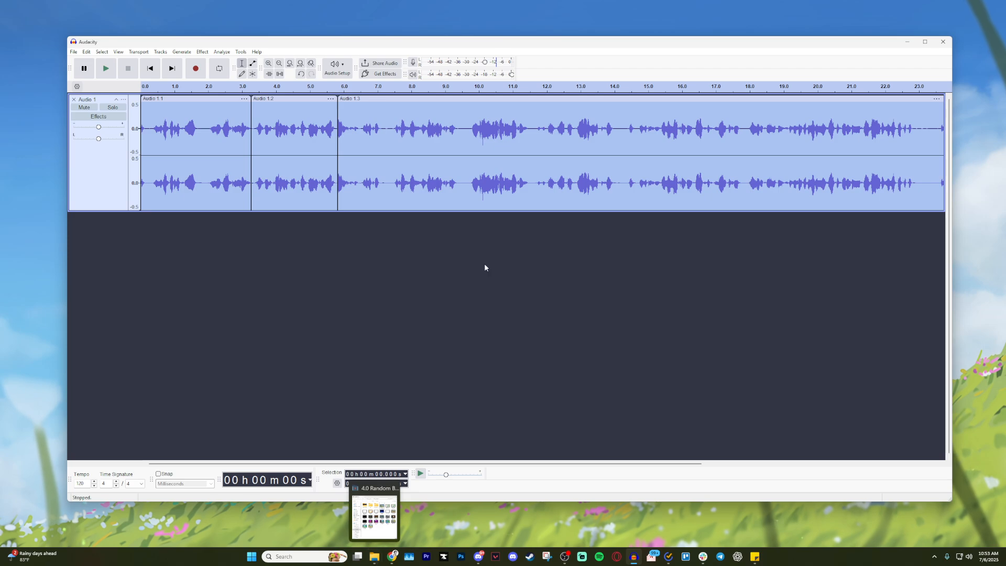
scroll(479, 239, down, 3)
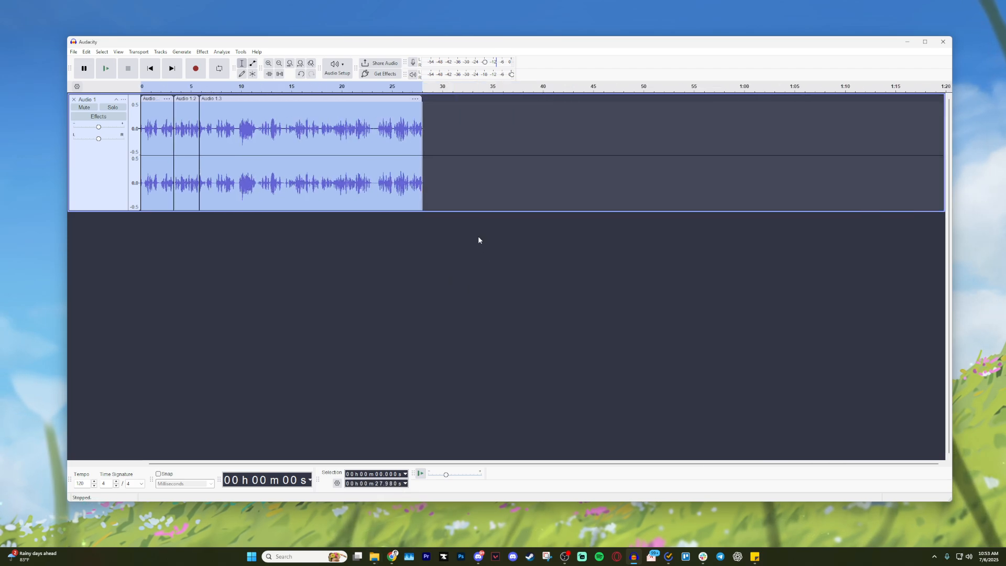